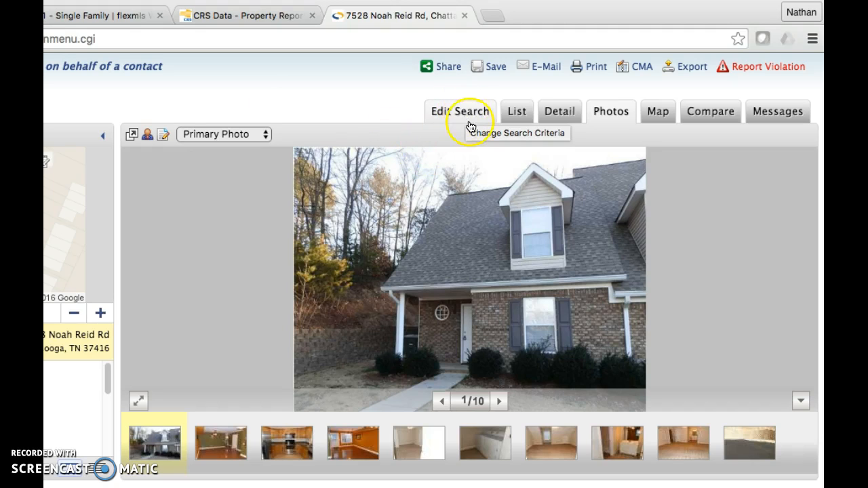
Return to the Edit Search summary, where the single MLS number matches 1 listing.
click(467, 116)
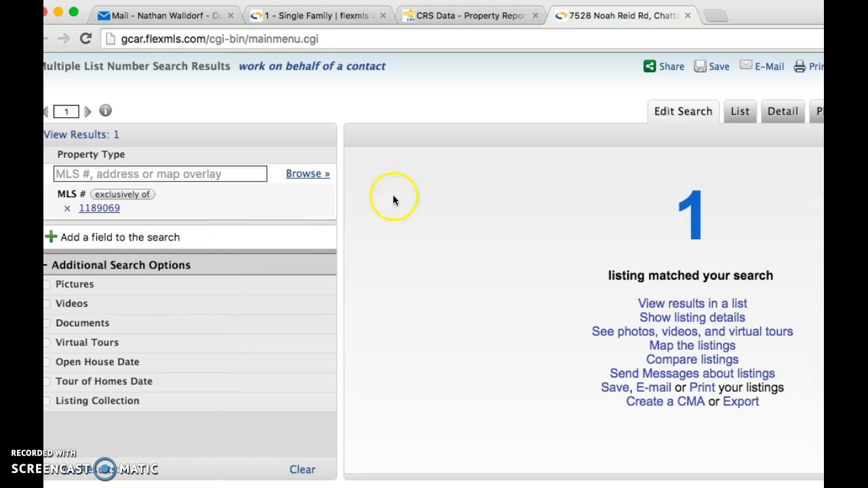
click(676, 112)
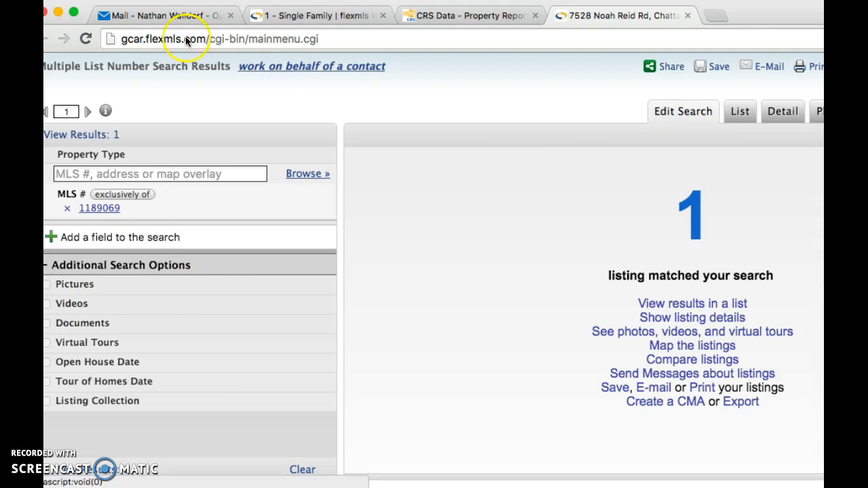
drag(787, 16, 707, 16)
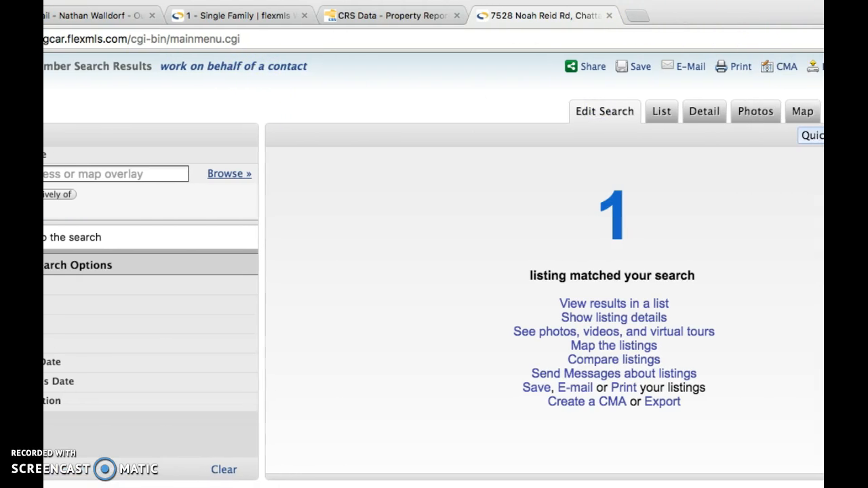
click(604, 115)
click(608, 16)
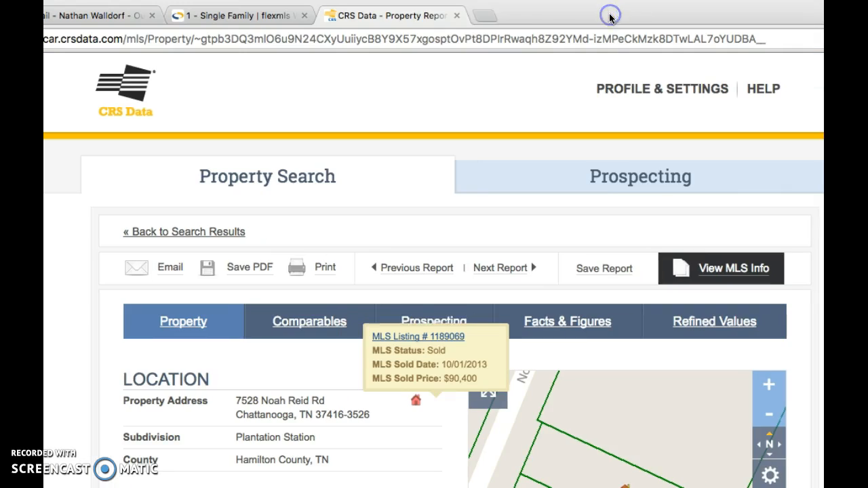
click(459, 16)
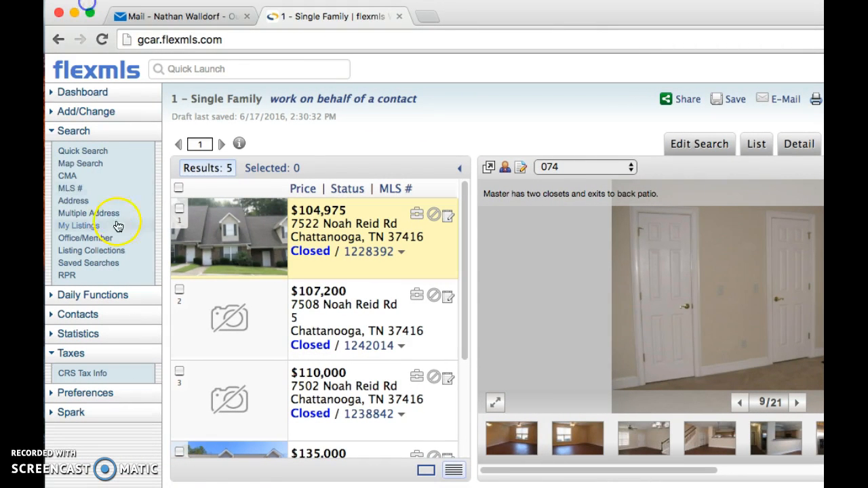
Create a new Single Family CMA from Search > CMA, reaching its cover page.
click(67, 179)
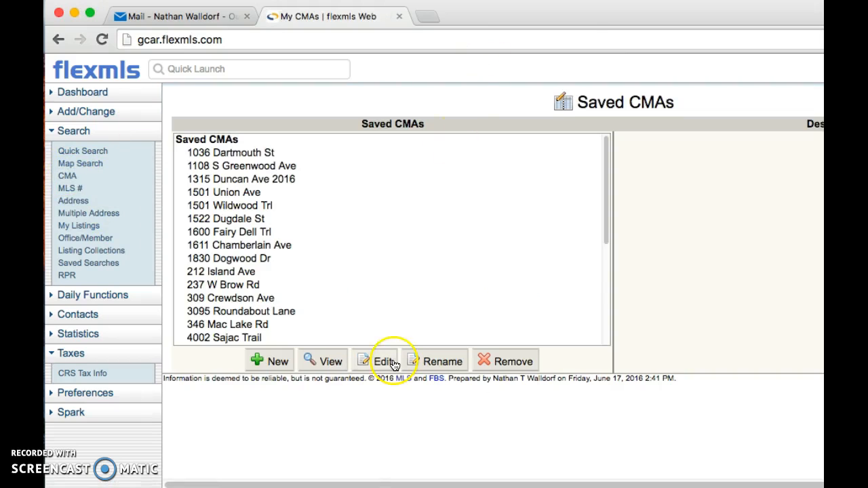
click(273, 363)
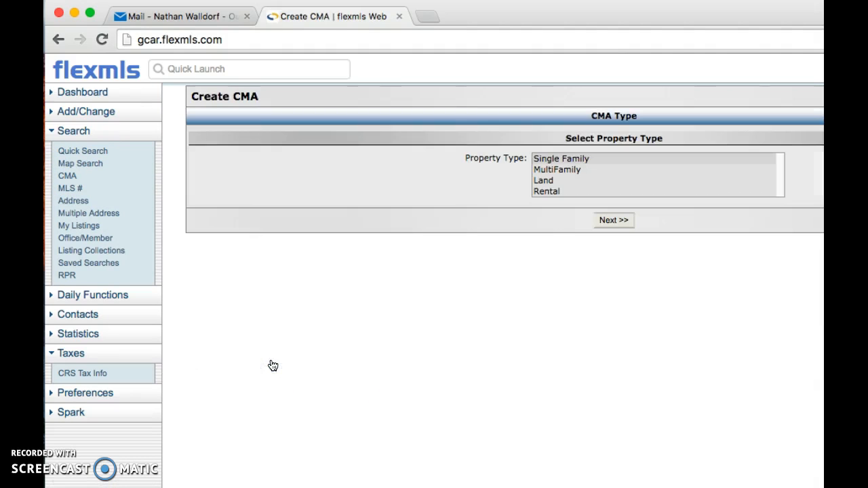
click(614, 220)
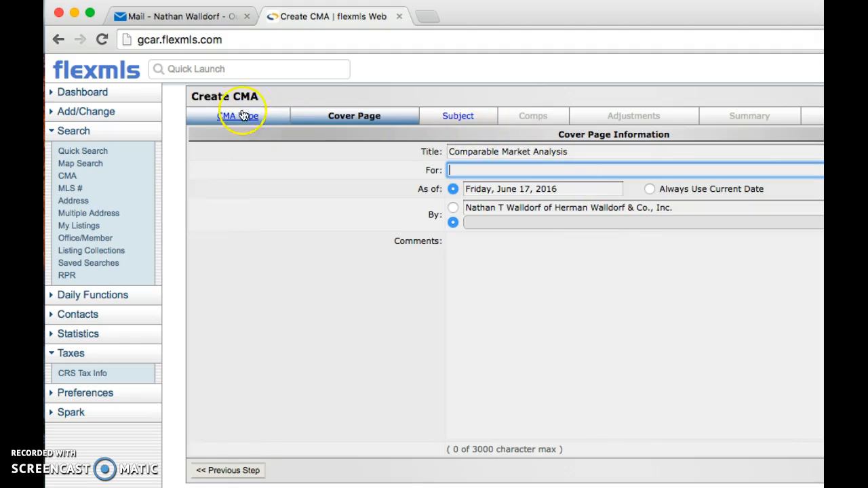
Enter the client's name in the cover page's For field and advance to the subject property step.
click(466, 170)
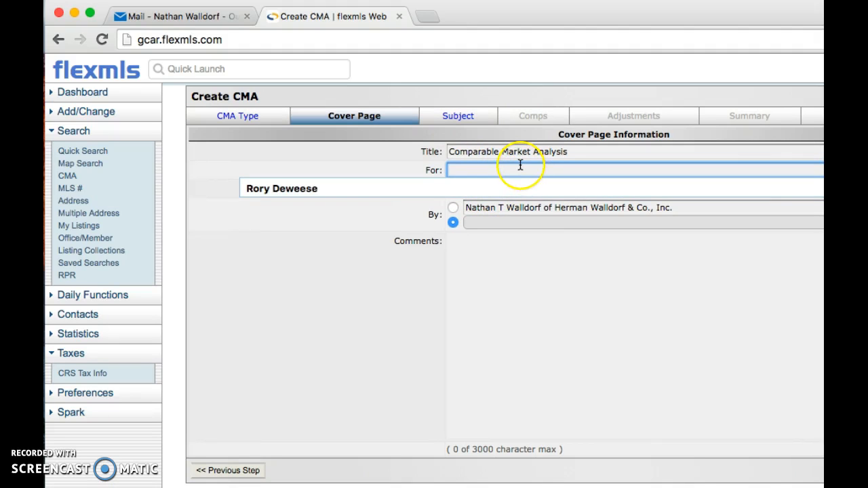
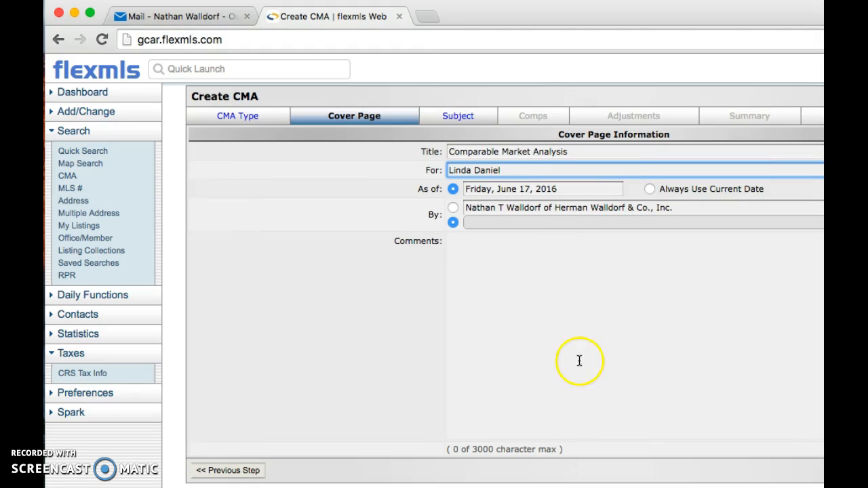
drag(537, 20, 273, 19)
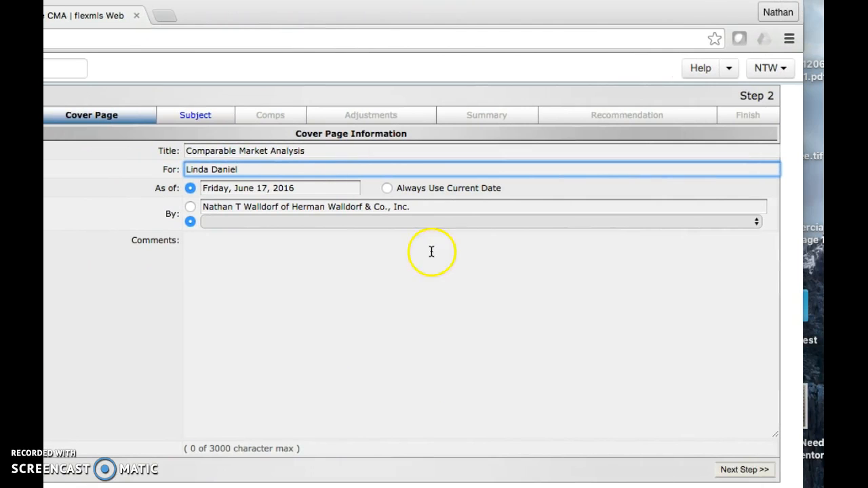
click(745, 470)
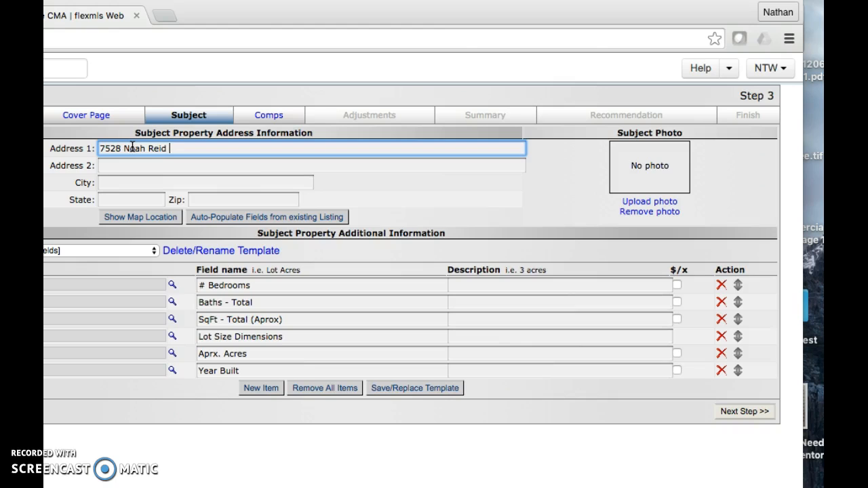
Set the subject city to Chattanooga and correct the zip code to 37416.
click(151, 187)
text(Chatt)
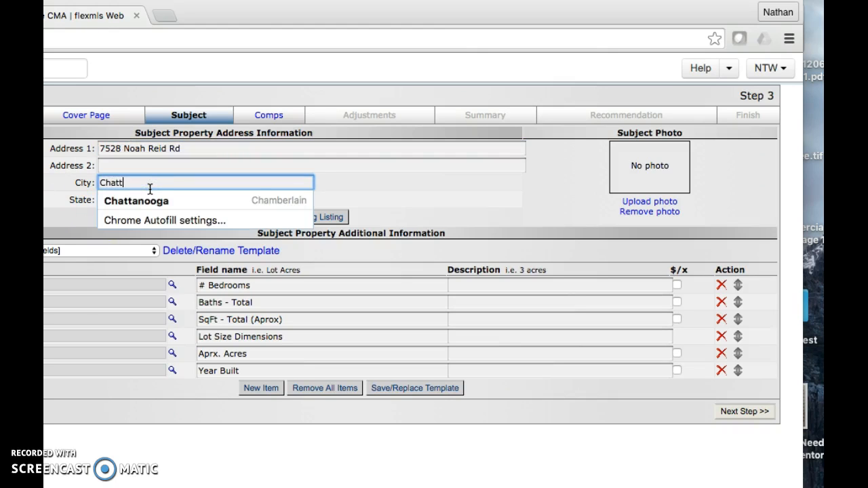
text(a)
click(143, 201)
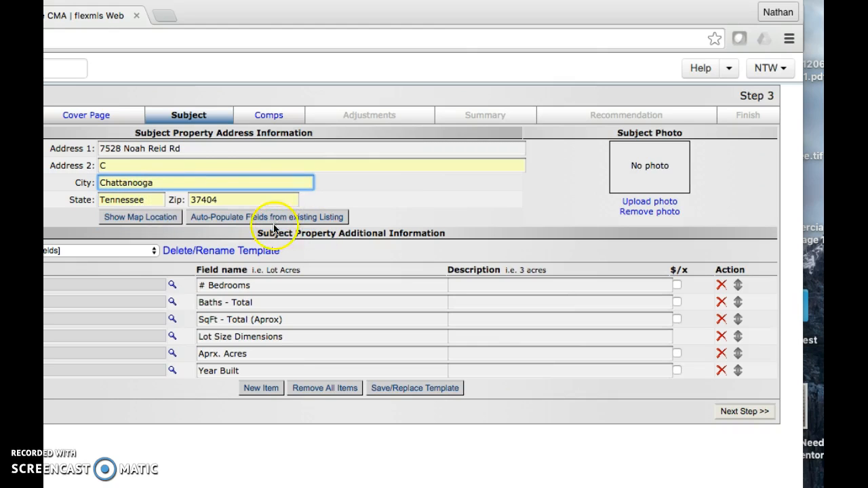
click(227, 198)
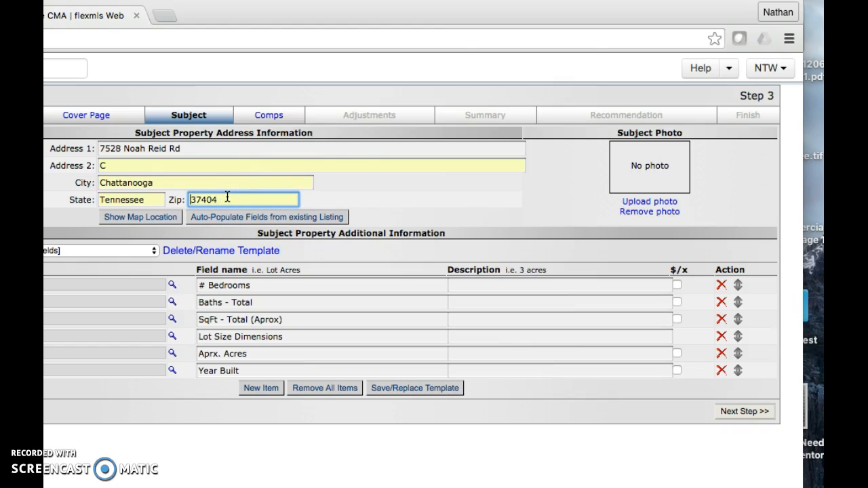
key(BackSpace)
key(BackSpace)
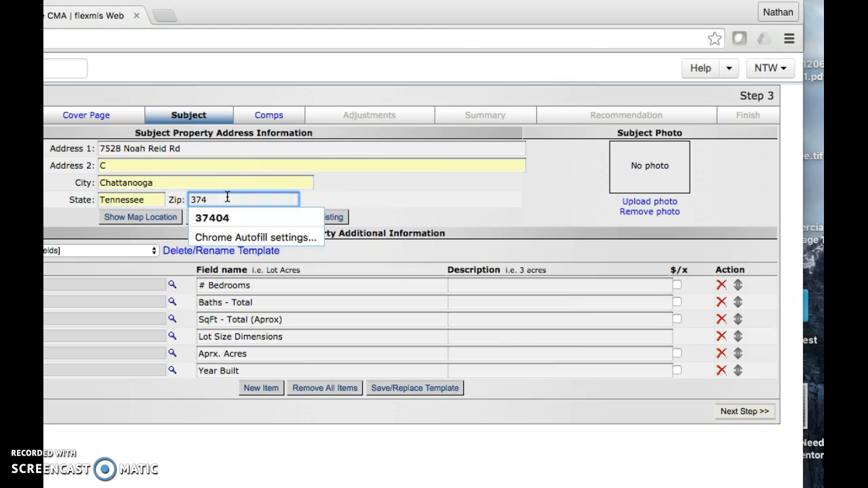
text(16)
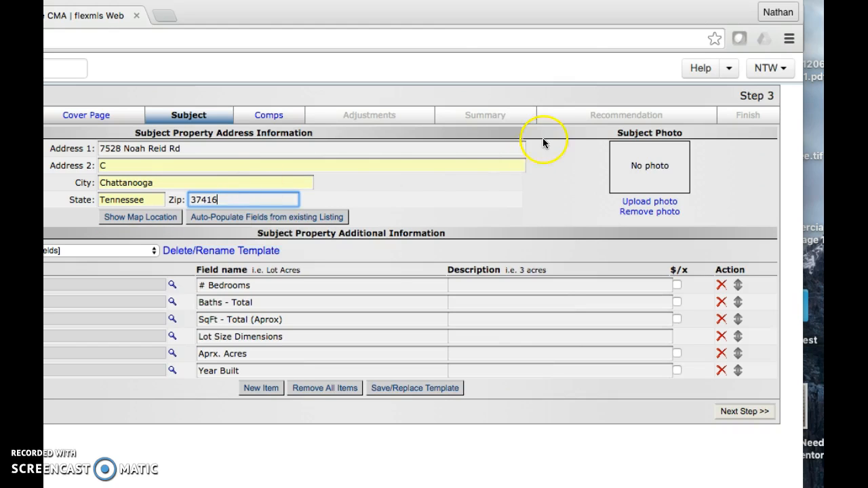
click(465, 190)
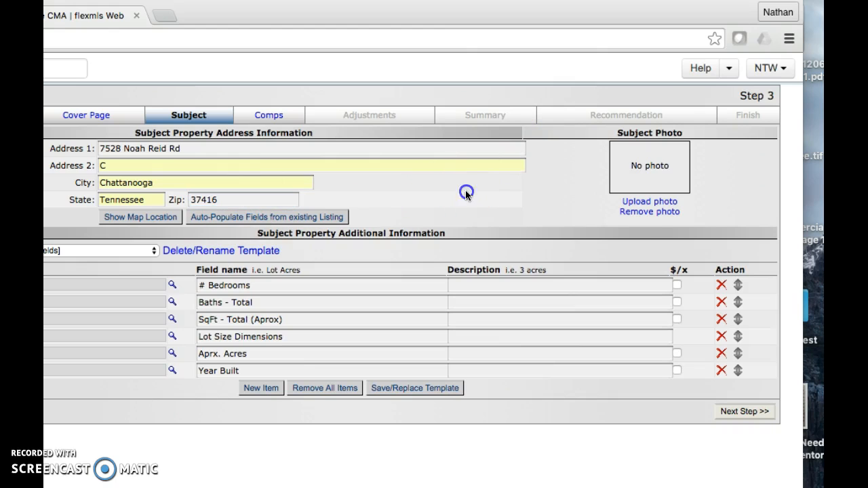
click(647, 202)
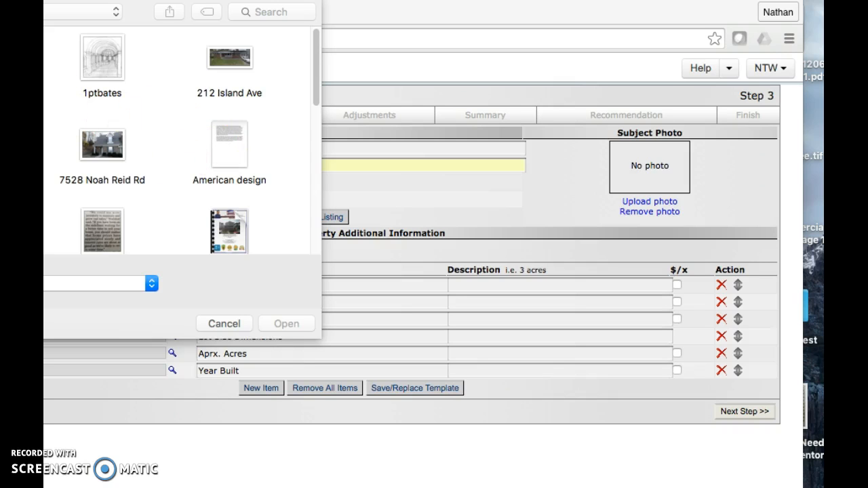
scroll(200, 158, down, 10)
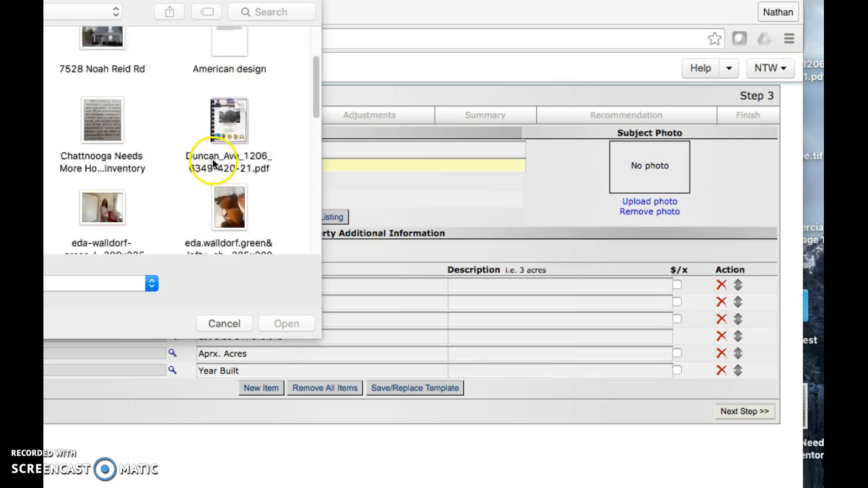
scroll(183, 138, down, 5)
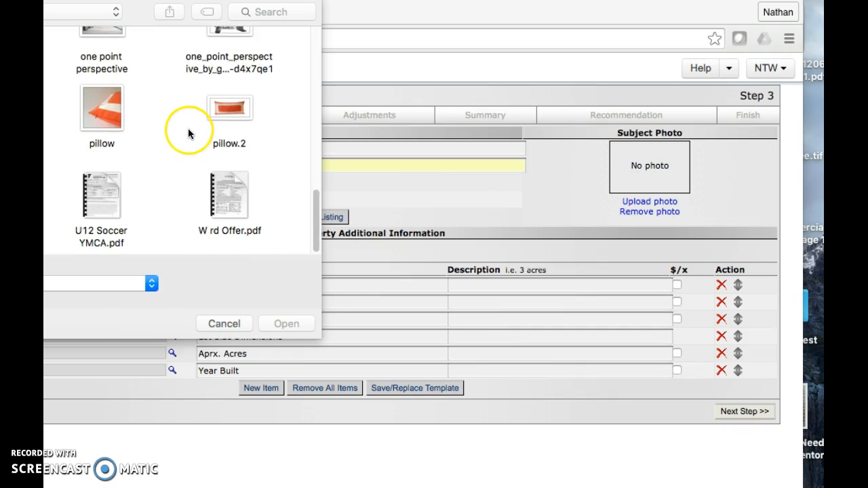
scroll(187, 132, up, 6)
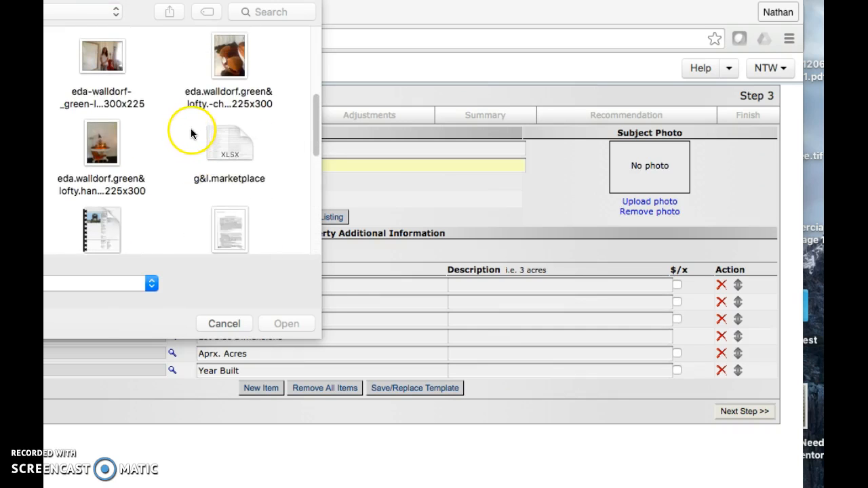
scroll(198, 136, up, 4)
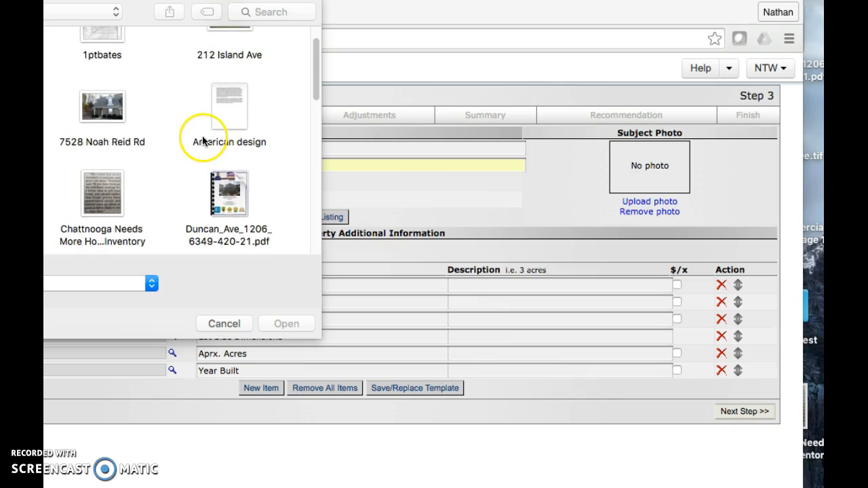
double_click(103, 114)
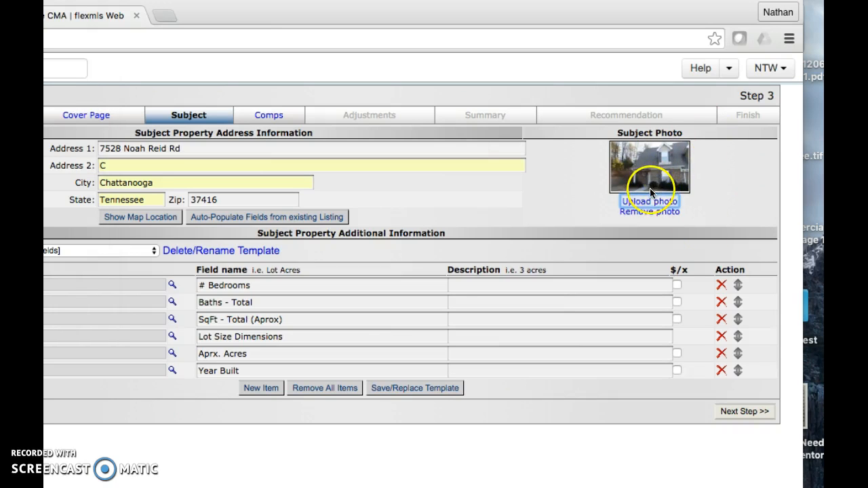
Enter 2 bedrooms, 2 baths, 1225 sq ft and year built 2006 for the subject property.
click(517, 287)
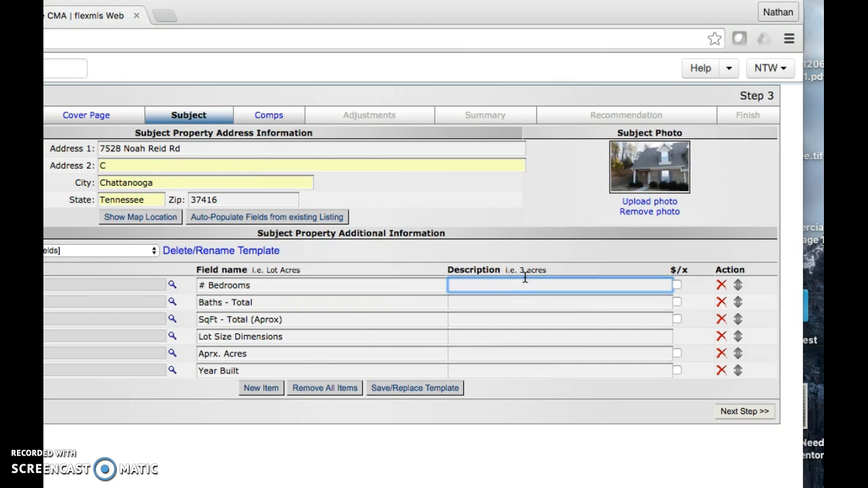
click(529, 280)
click(529, 304)
text(2)
click(501, 321)
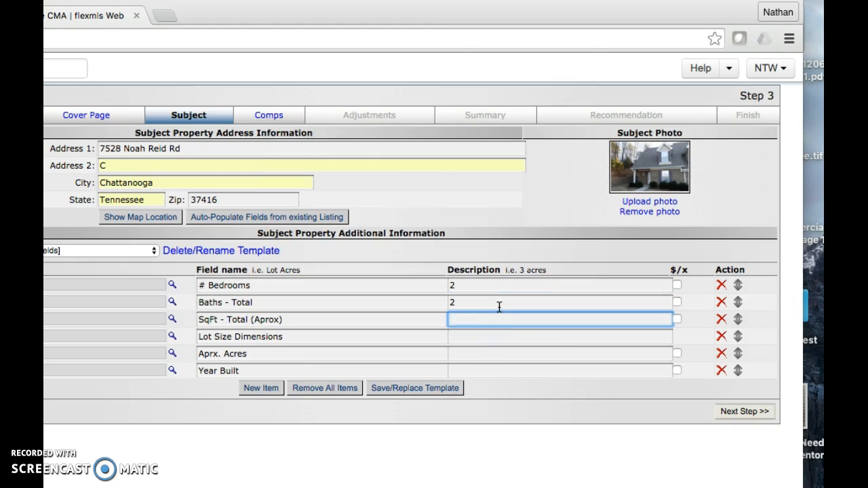
click(464, 336)
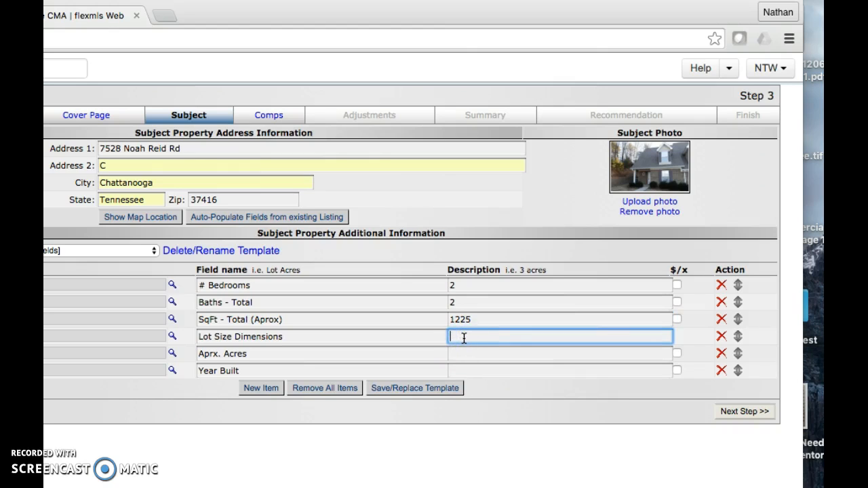
click(463, 354)
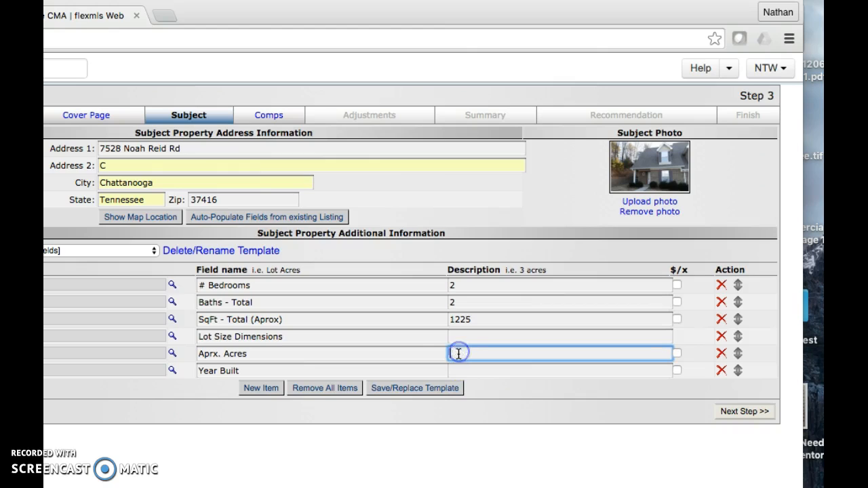
click(464, 371)
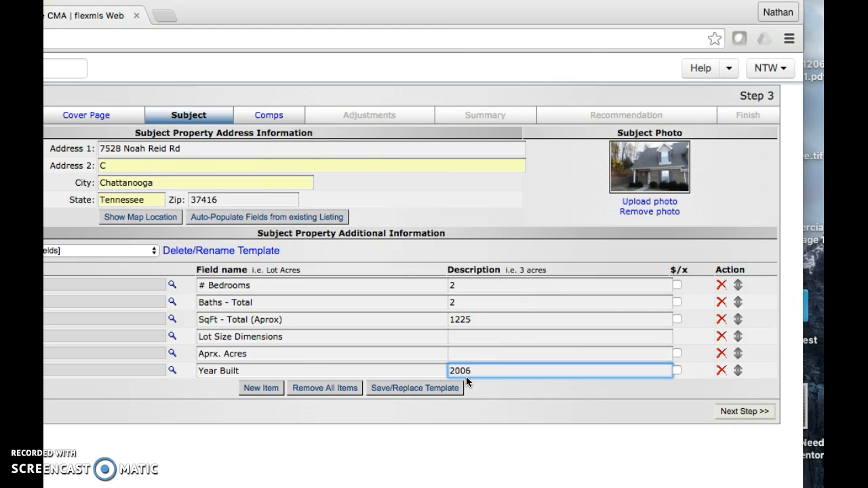
click(749, 415)
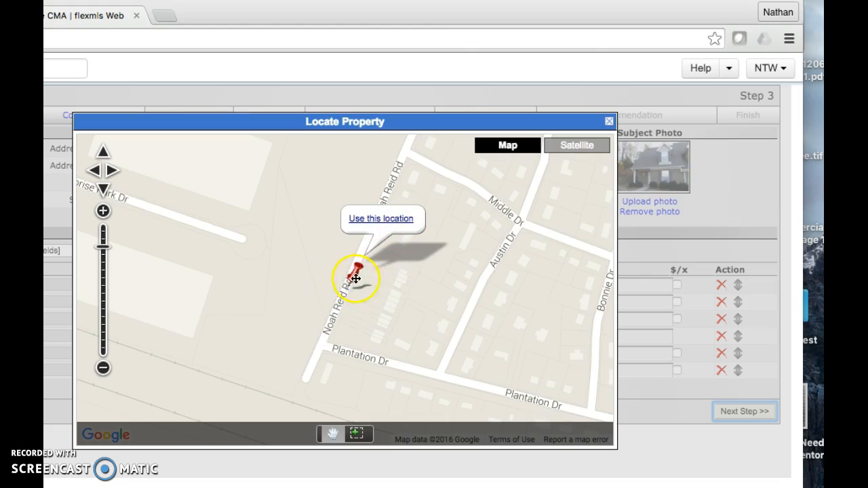
Use the pinned Noah Reid Rd map location as the subject property's location.
click(379, 219)
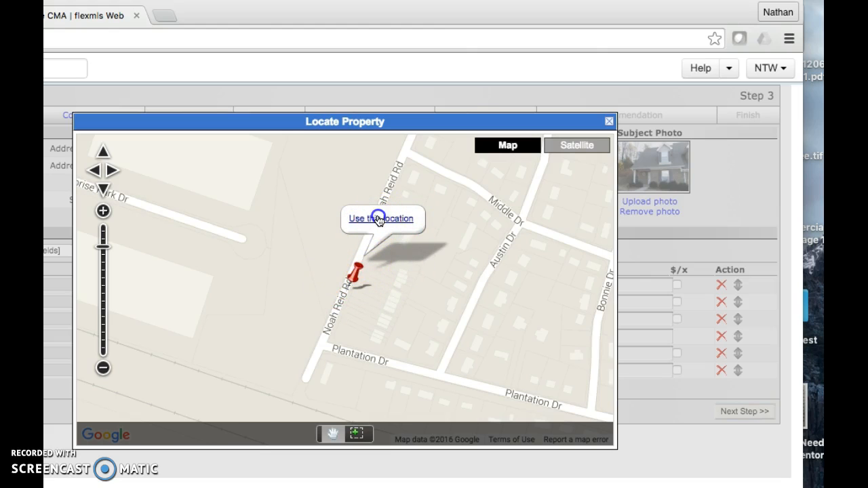
drag(378, 219, 449, 179)
click(368, 220)
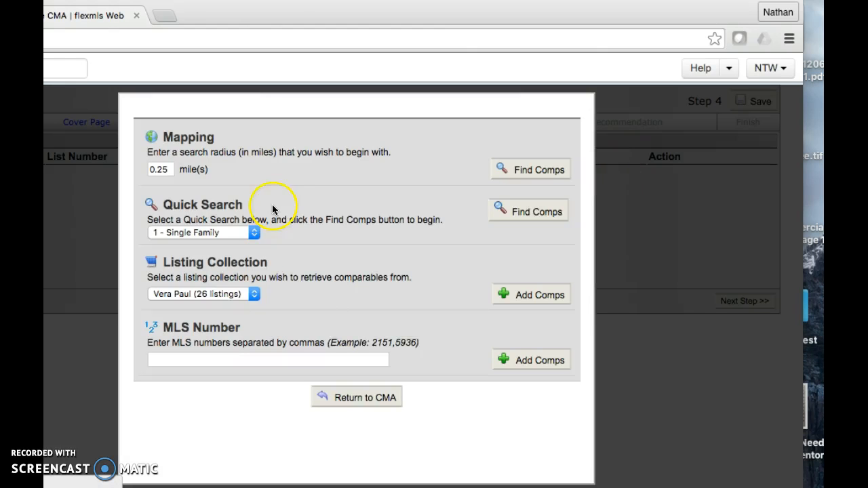
Run a '1 - Single Family' quick search for comps, showing 3,530 matching listings.
click(537, 212)
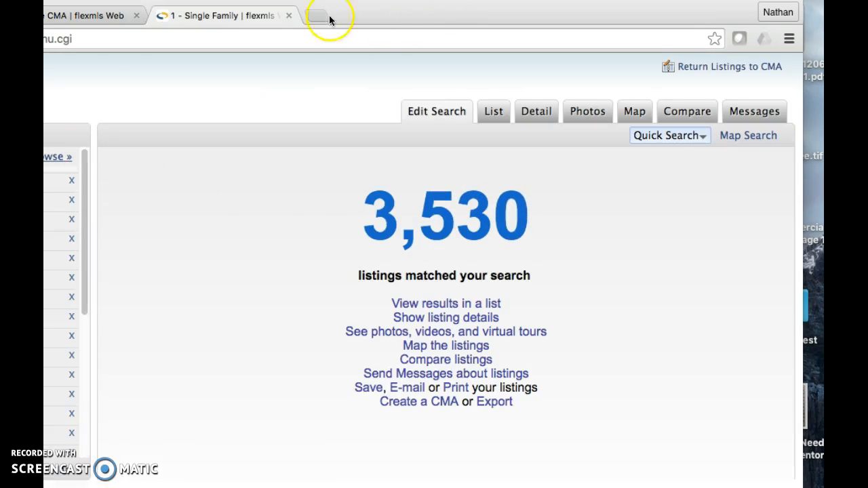
click(101, 15)
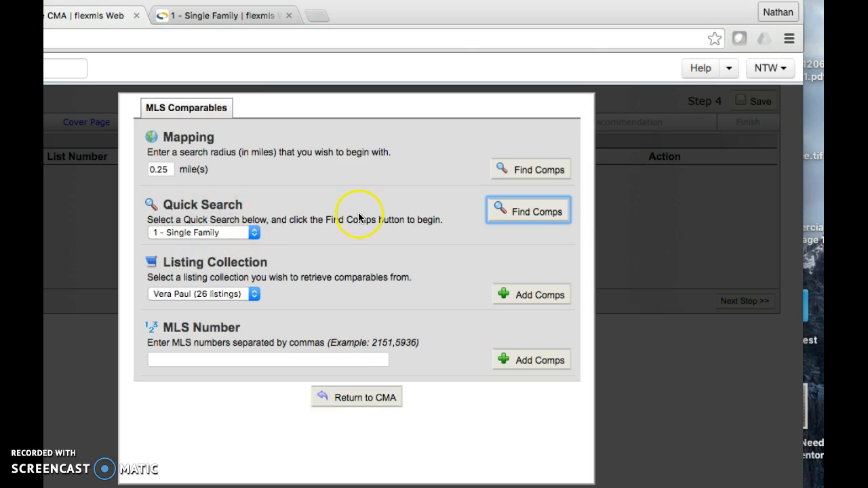
click(255, 233)
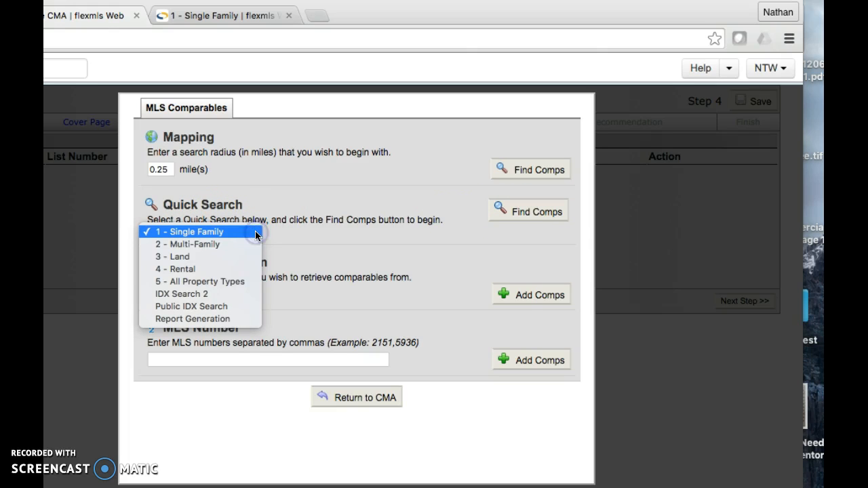
click(255, 233)
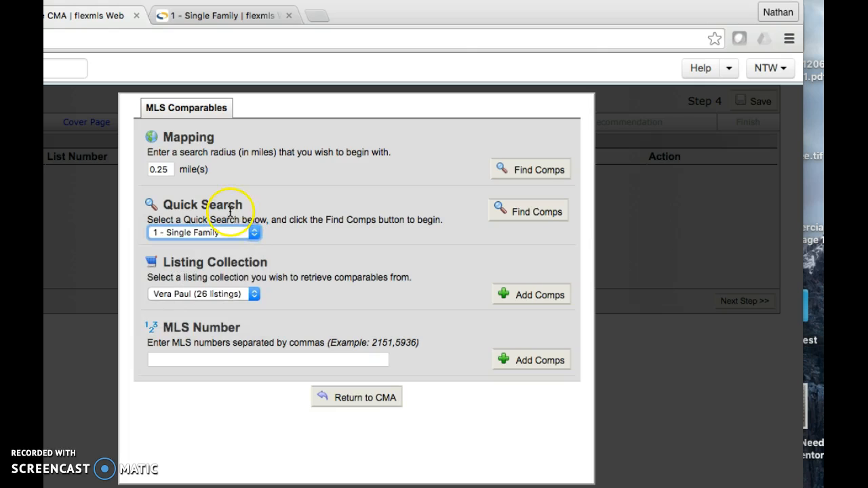
click(222, 17)
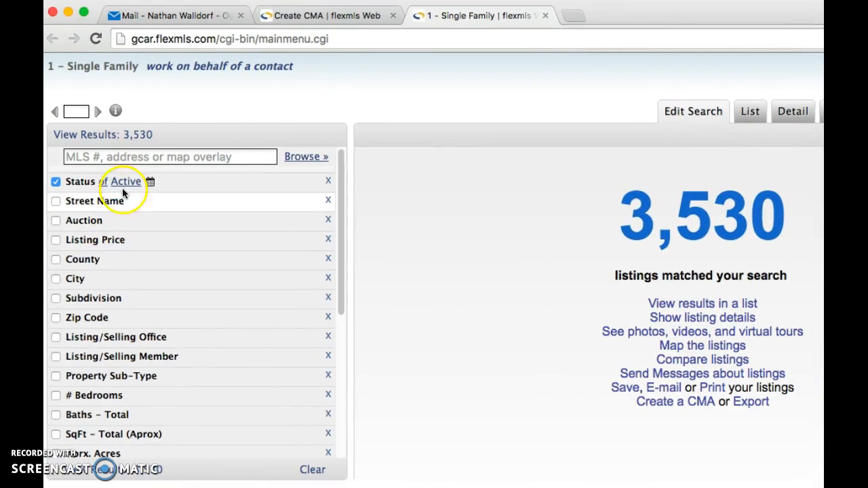
Limit the comparables search to Closed status listings.
click(125, 182)
click(88, 240)
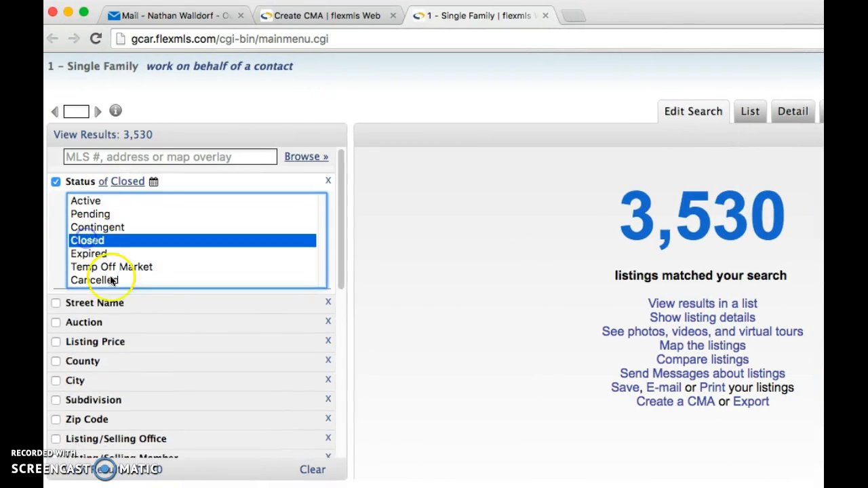
scroll(147, 345, down, 3)
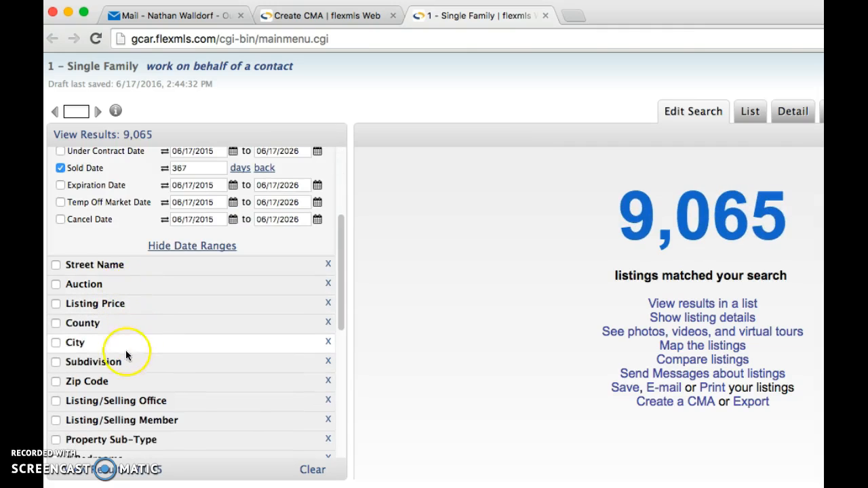
Filter the subdivision to Plantation Station, narrowing the matches to 4 listings.
click(129, 367)
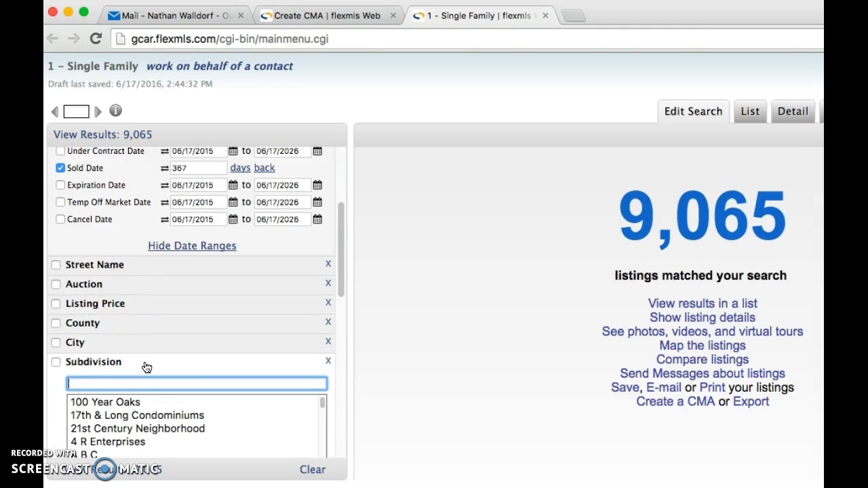
click(142, 377)
scroll(158, 370, down, 5)
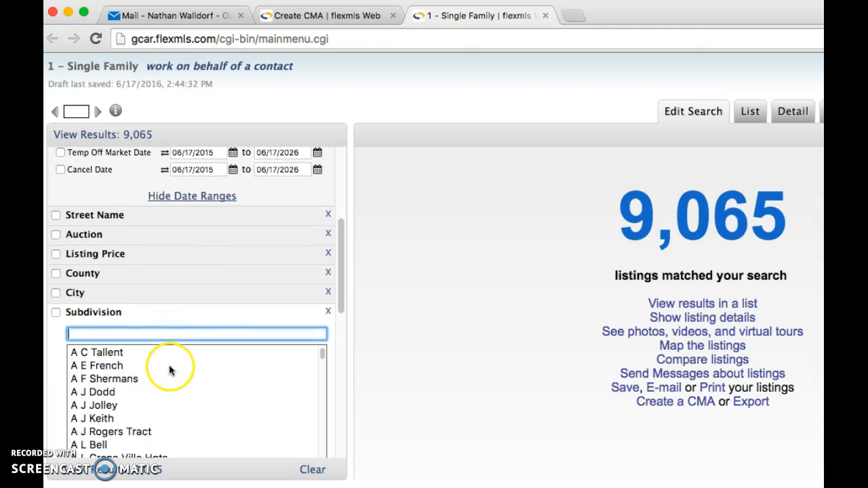
scroll(306, 254, down, 5)
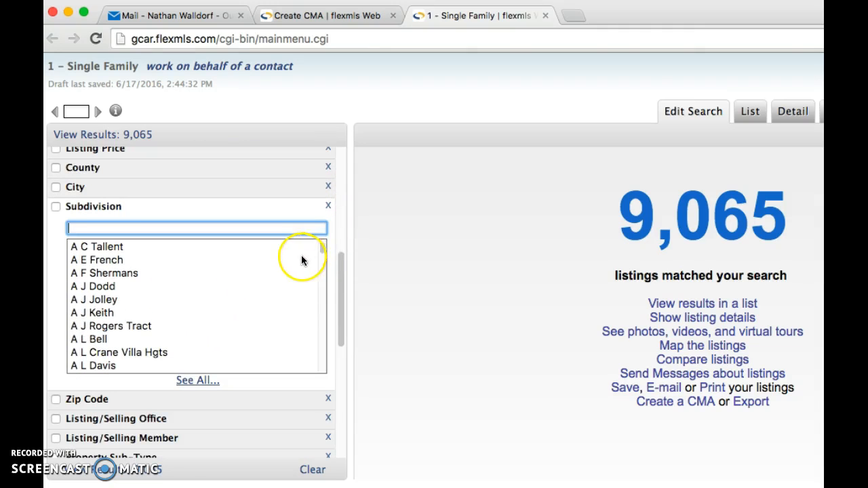
drag(321, 254, 319, 333)
scroll(224, 305, down, 1)
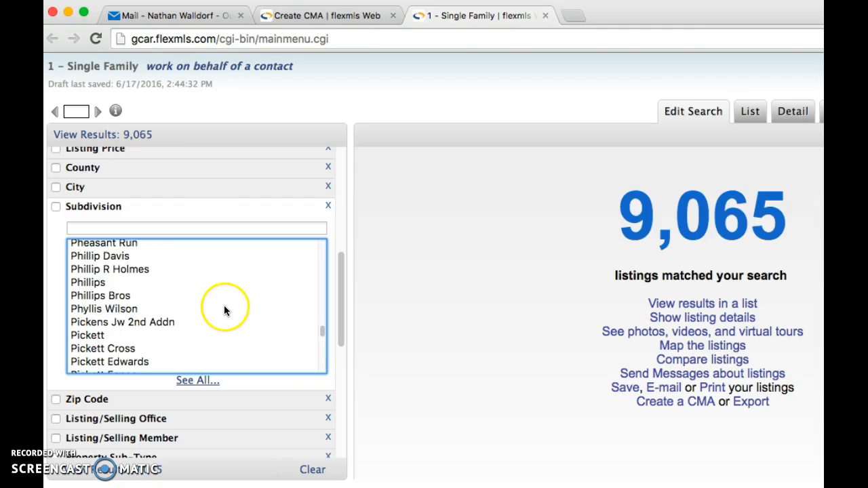
scroll(228, 292, down, 10)
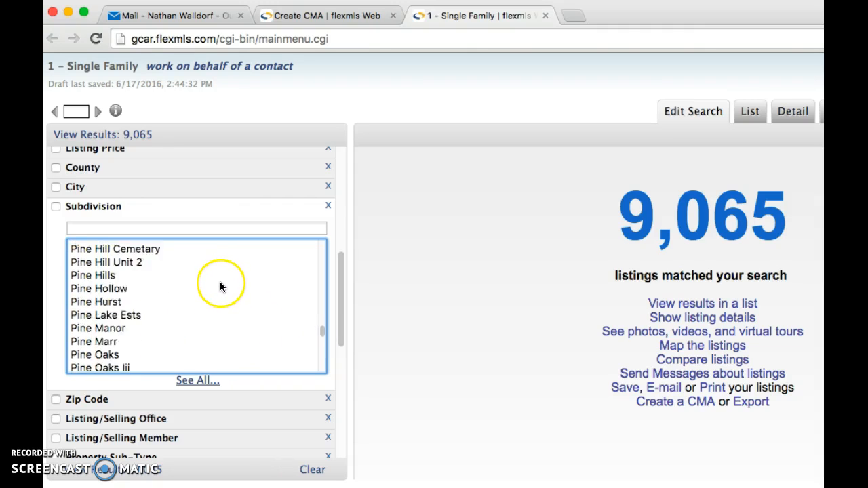
scroll(227, 291, down, 12)
scroll(228, 298, up, 2)
scroll(229, 298, up, 6)
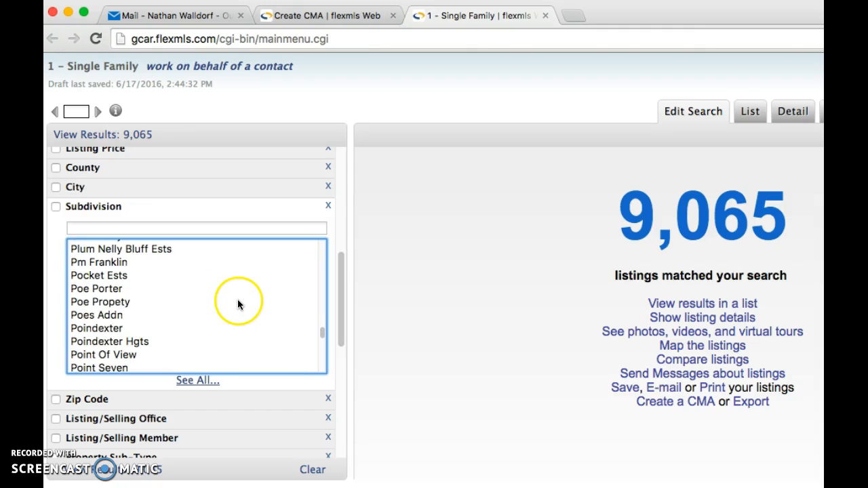
scroll(234, 300, up, 2)
scroll(240, 305, up, 1)
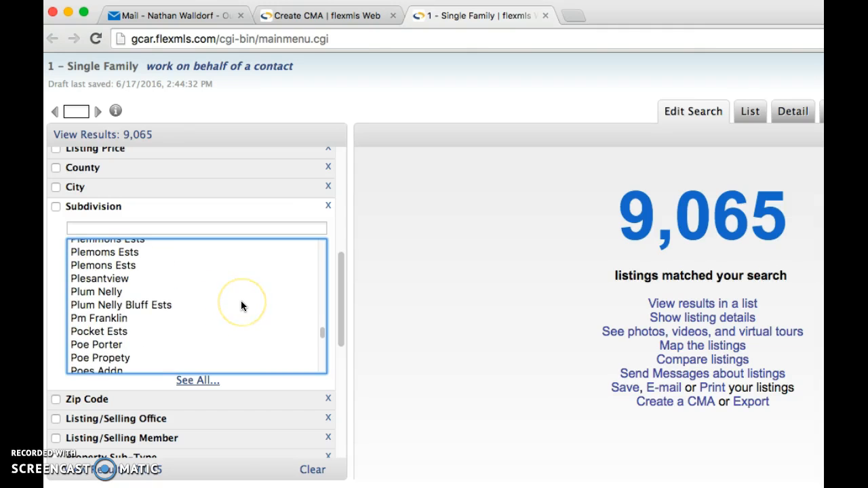
scroll(242, 304, up, 4)
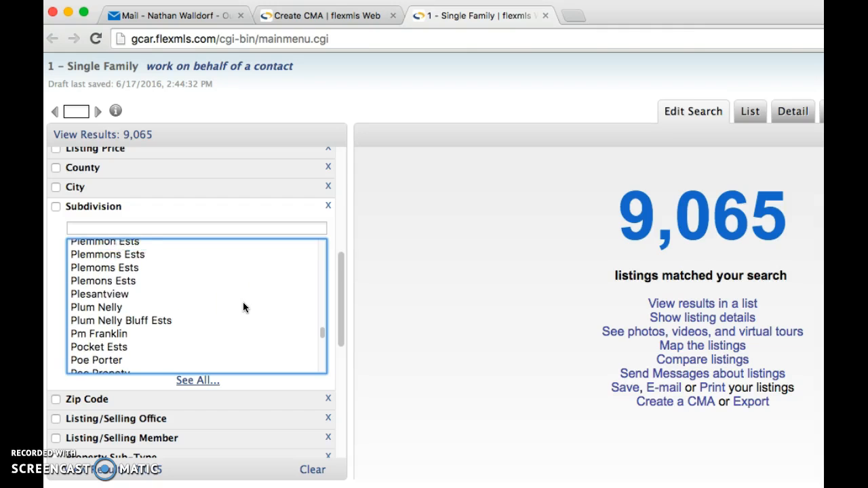
click(243, 311)
scroll(243, 308, up, 5)
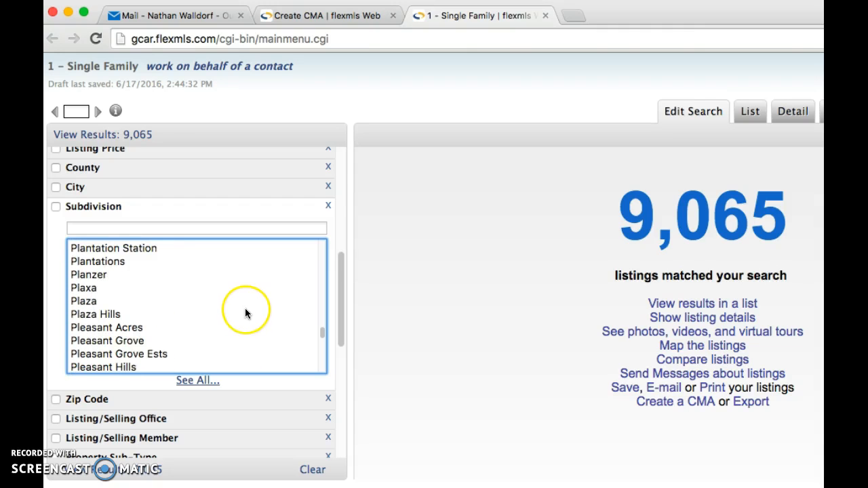
click(98, 250)
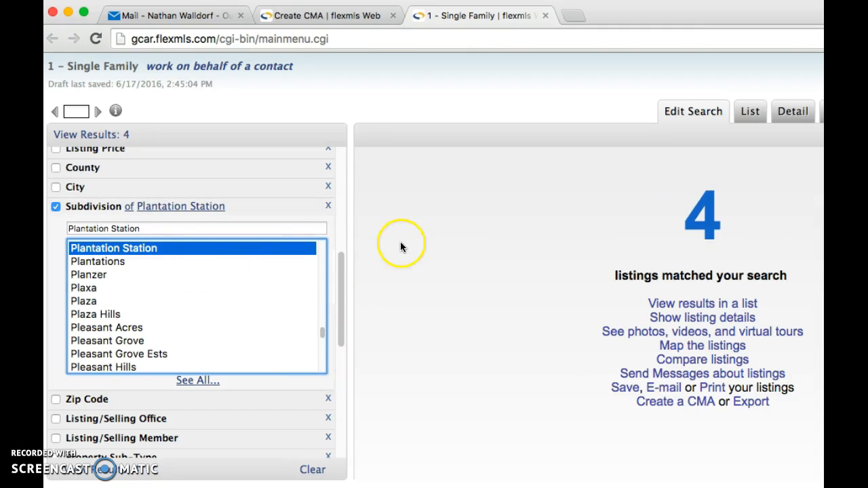
Select both Active and Closed in the Status filter so the search returns 5 listings.
drag(340, 318, 352, 151)
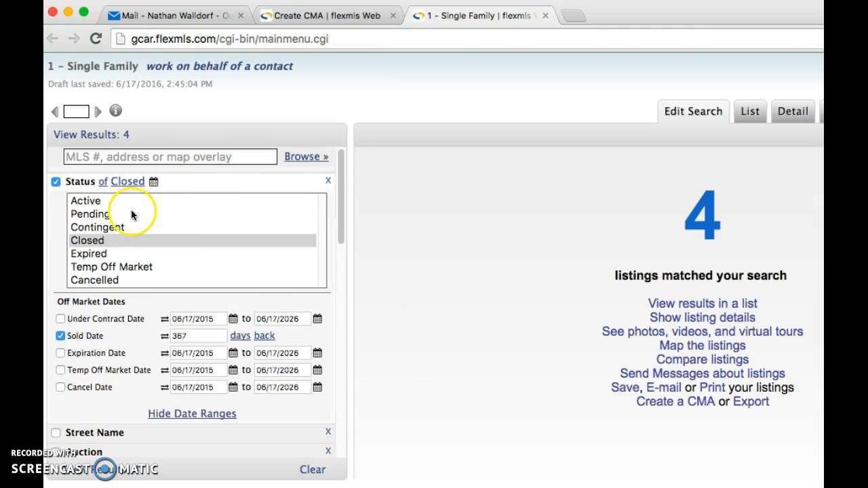
right_click(91, 202)
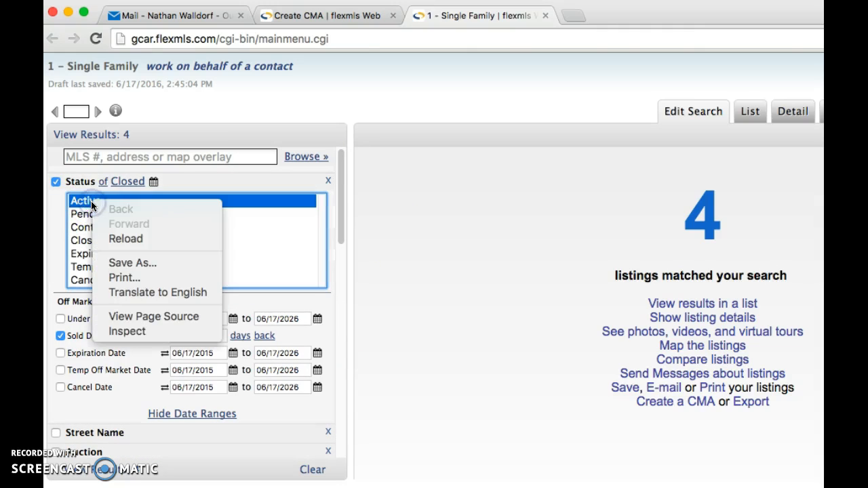
click(80, 241)
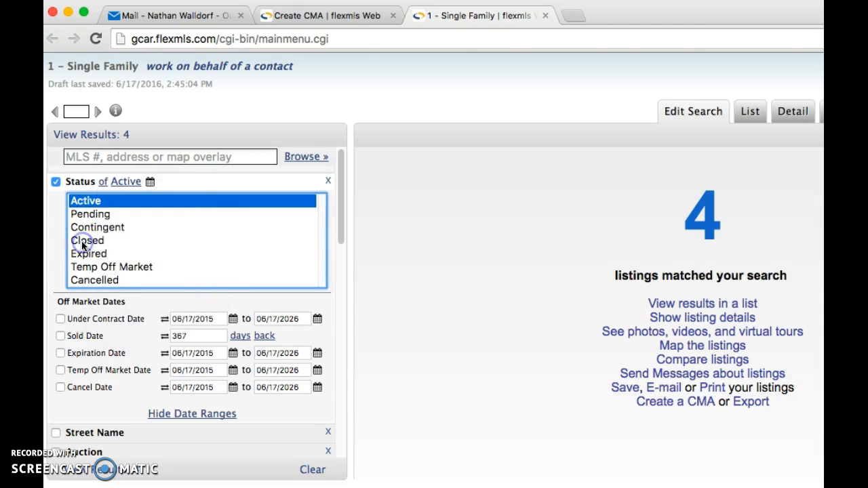
super+click(83, 244)
click(478, 286)
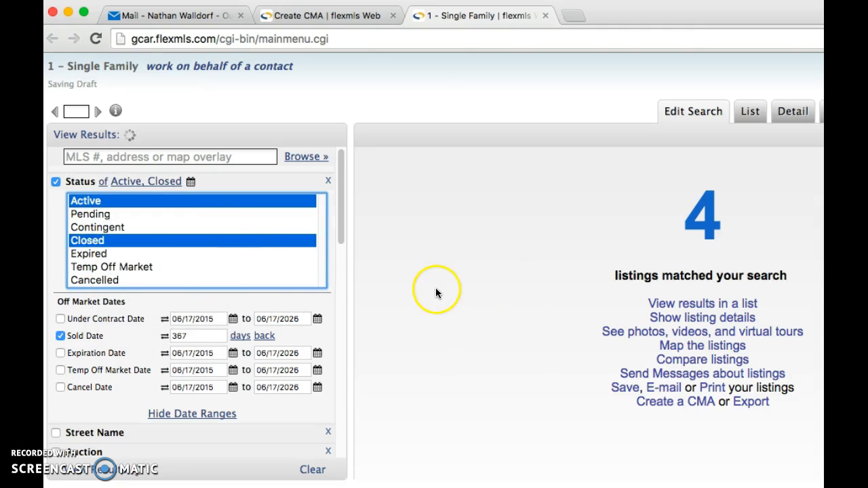
drag(341, 227, 366, 393)
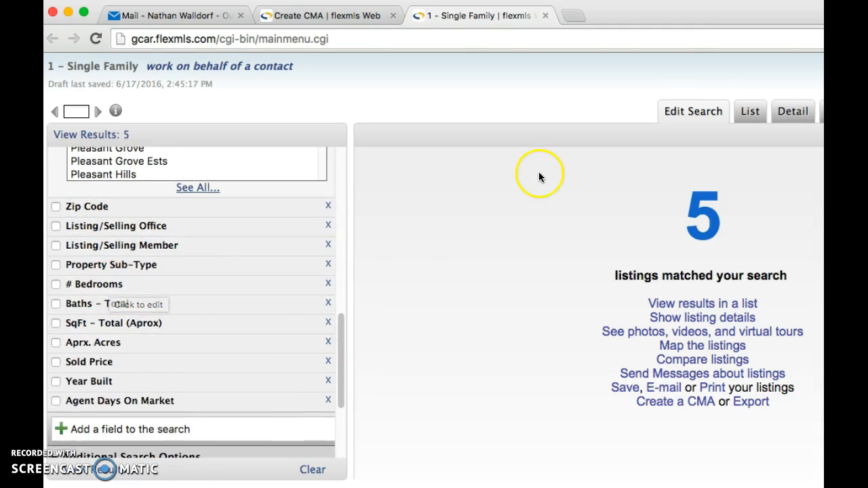
mouse_move(669, 15)
mouse_down()
mouse_move(575, 3)
mouse_move(701, 2)
mouse_move(659, 1)
mouse_up()
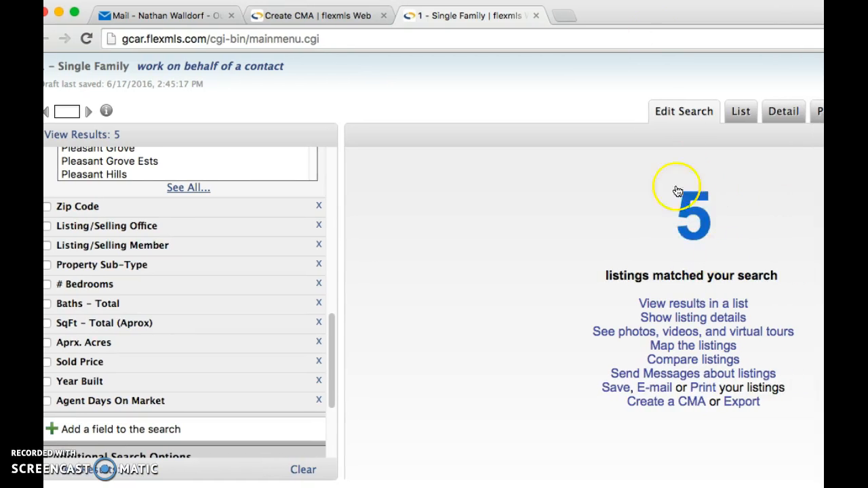
drag(683, 14, 644, 2)
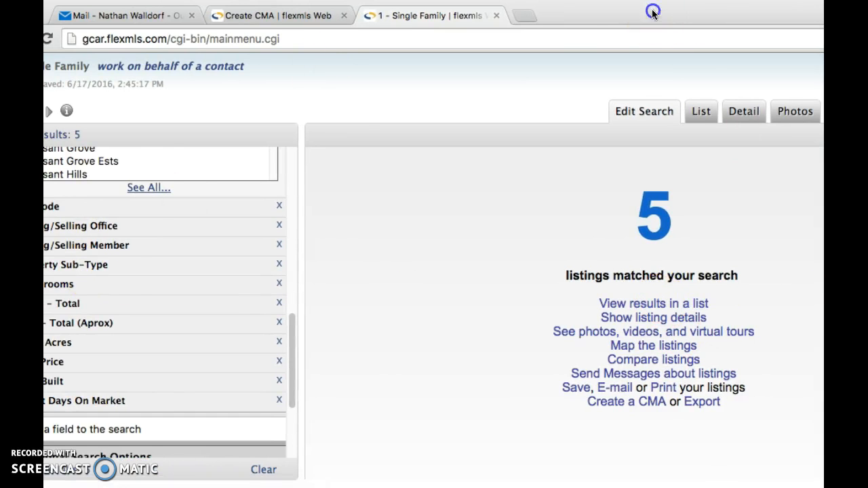
drag(652, 12, 720, 12)
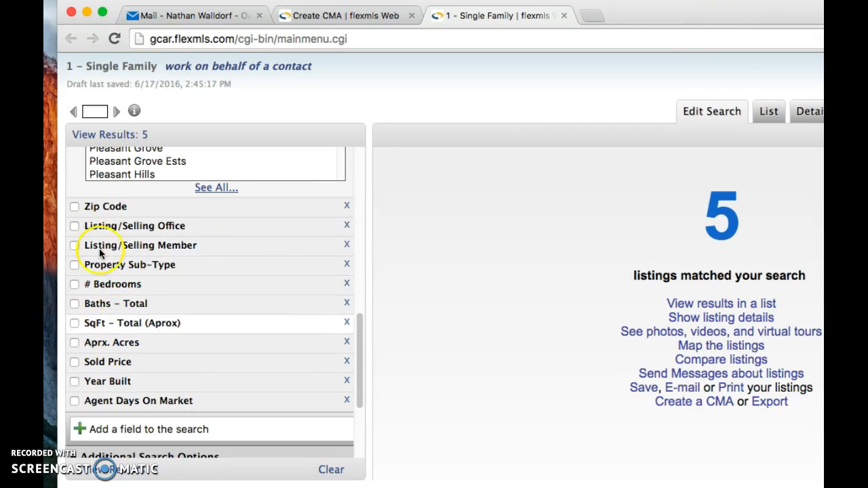
drag(729, 16, 471, 22)
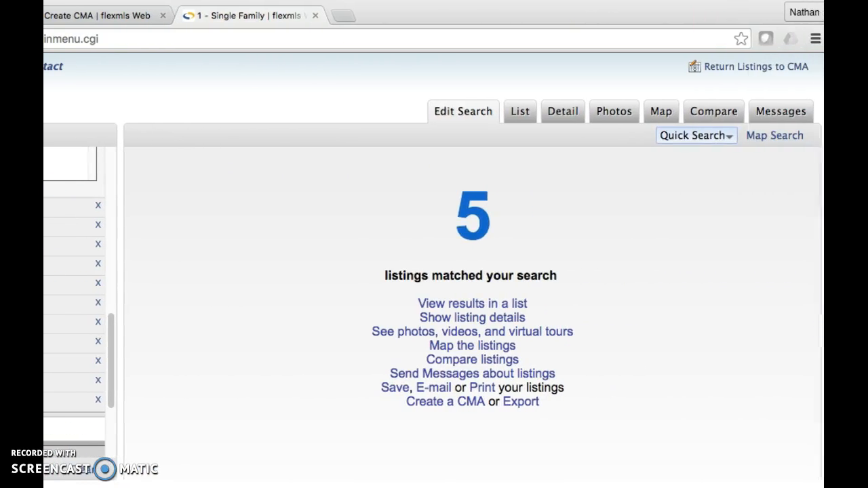
List the 5 matching listings and select all five Noah Reid Rd results.
click(446, 304)
drag(427, 17, 672, 17)
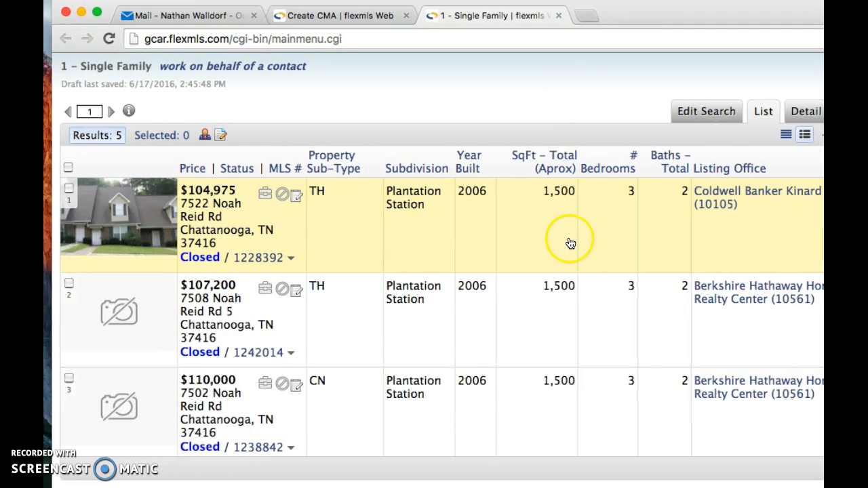
scroll(556, 236, down, 5)
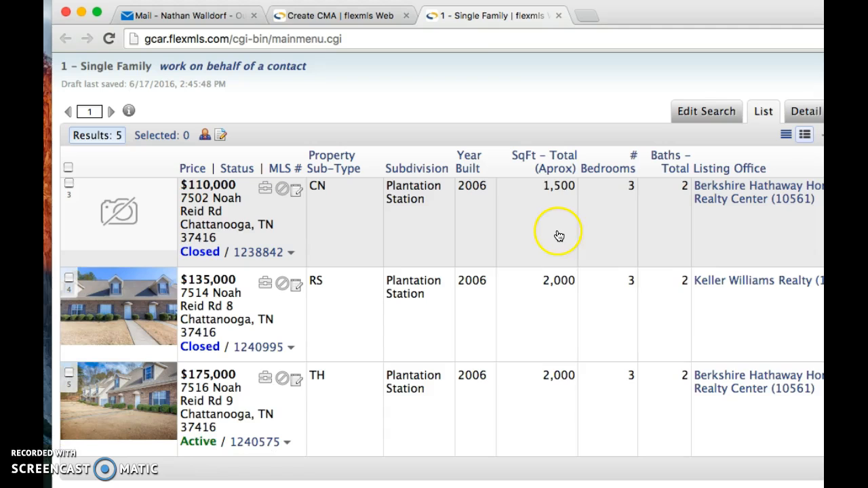
scroll(543, 223, up, 5)
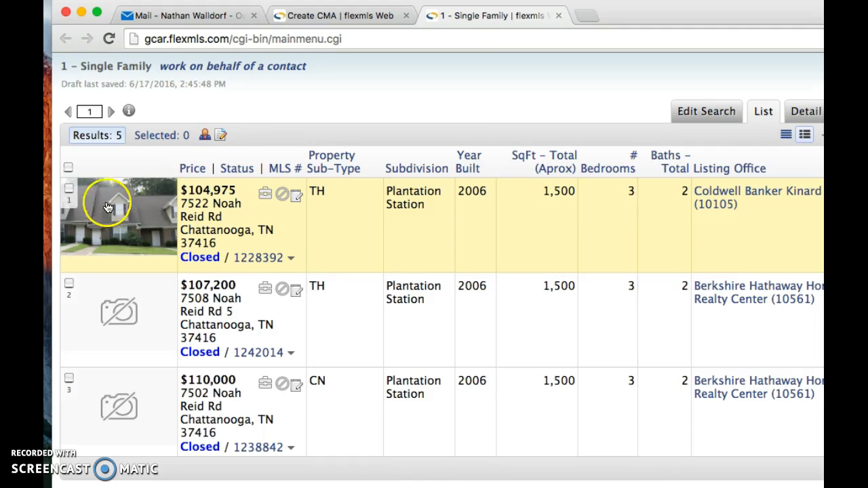
click(68, 167)
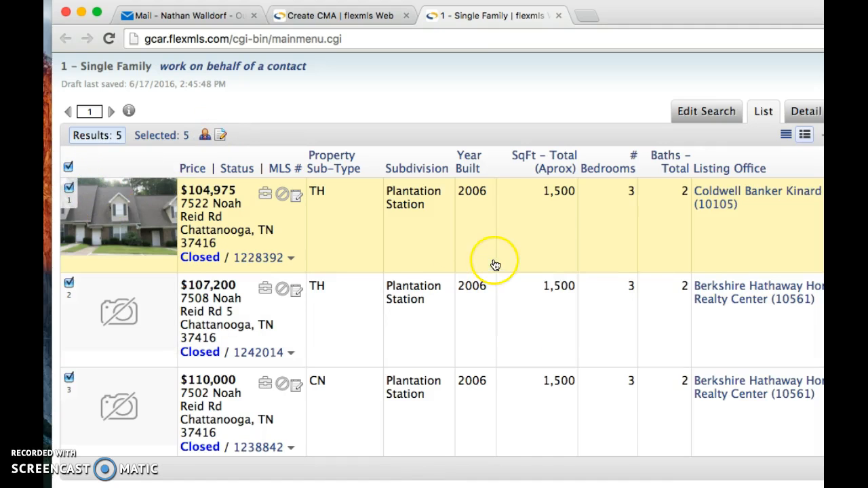
scroll(591, 279, down, 1)
scroll(589, 282, up, 1)
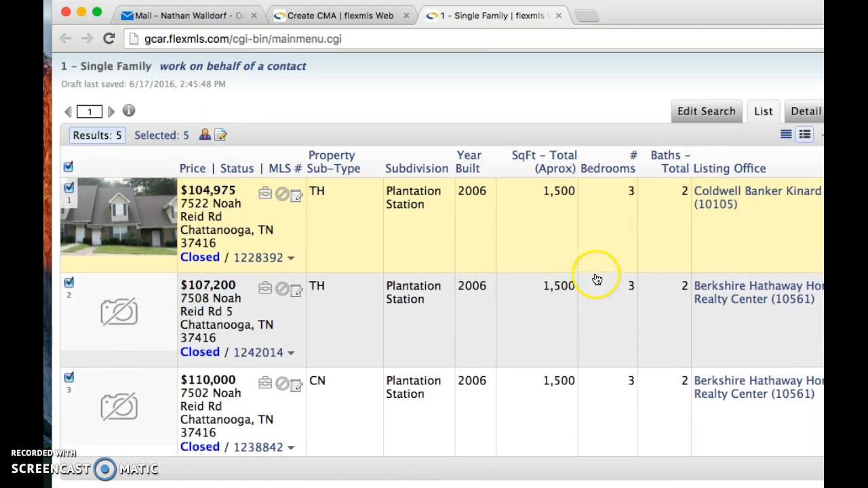
drag(711, 16, 566, 6)
click(692, 114)
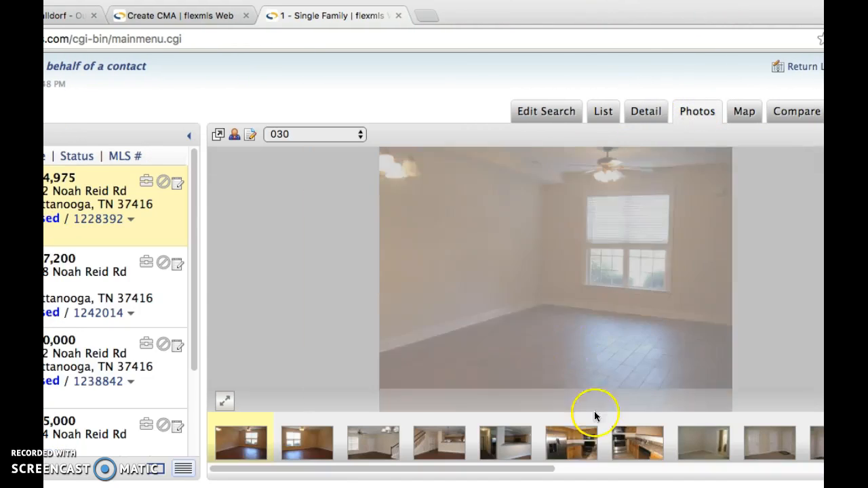
drag(653, 14, 509, 13)
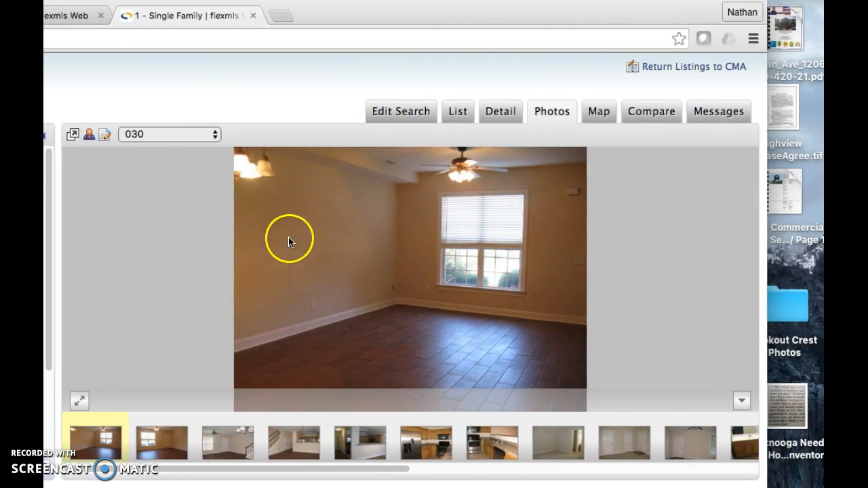
click(166, 441)
click(229, 440)
click(301, 445)
click(360, 444)
click(425, 444)
click(493, 446)
click(562, 444)
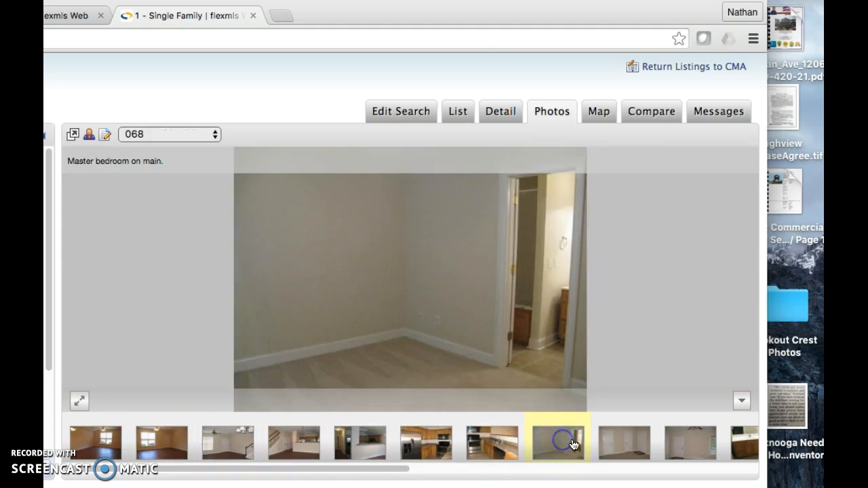
click(624, 444)
click(690, 444)
click(746, 442)
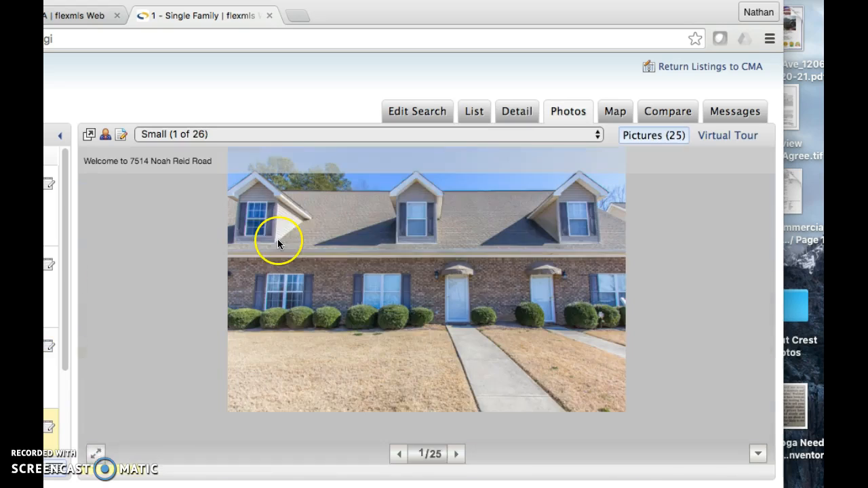
click(516, 119)
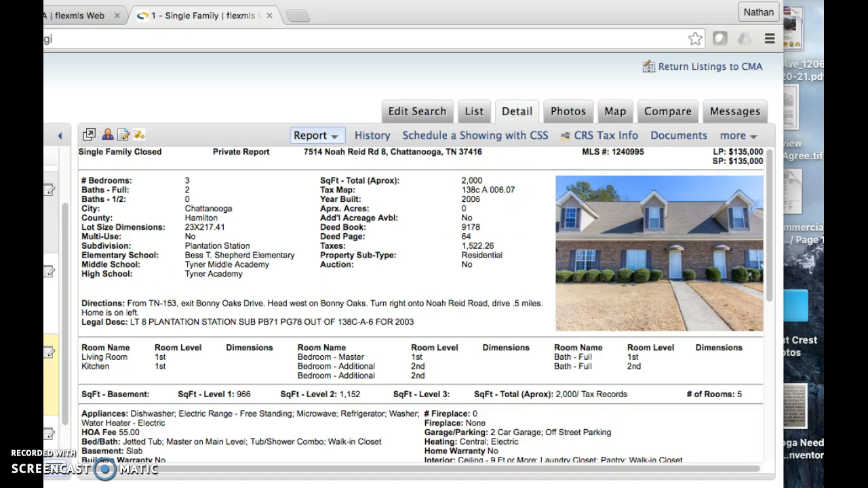
scroll(51, 234, down, 3)
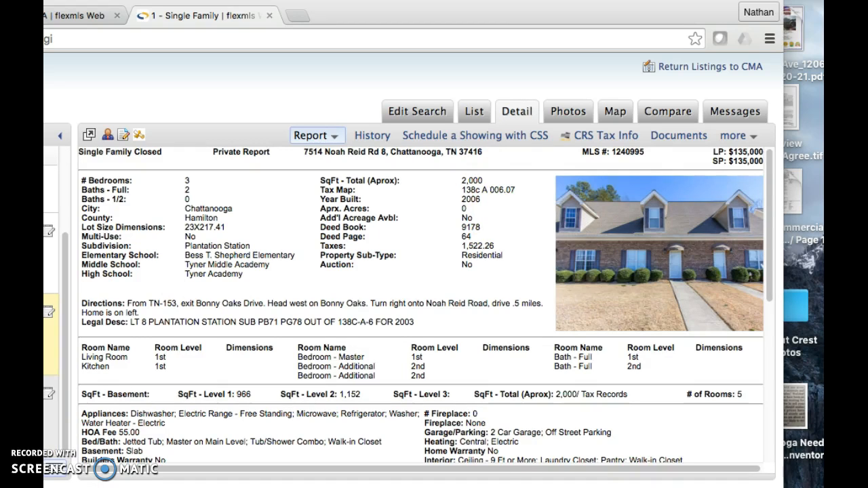
click(49, 415)
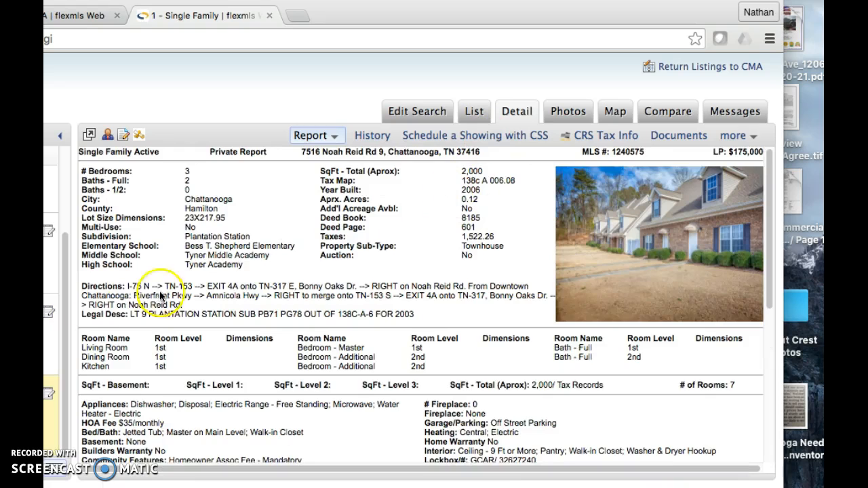
click(49, 334)
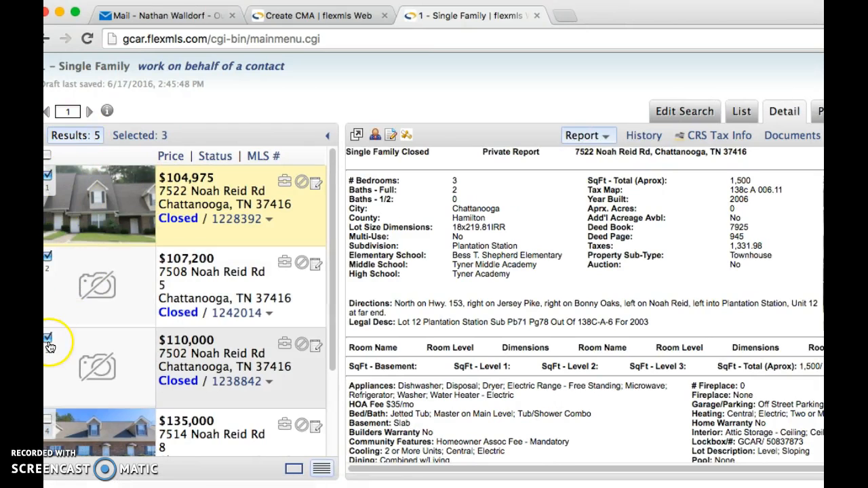
click(134, 135)
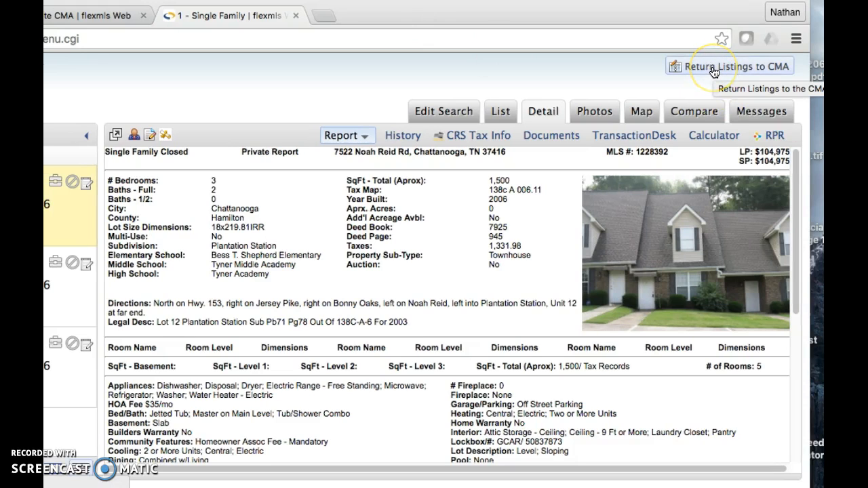
click(714, 67)
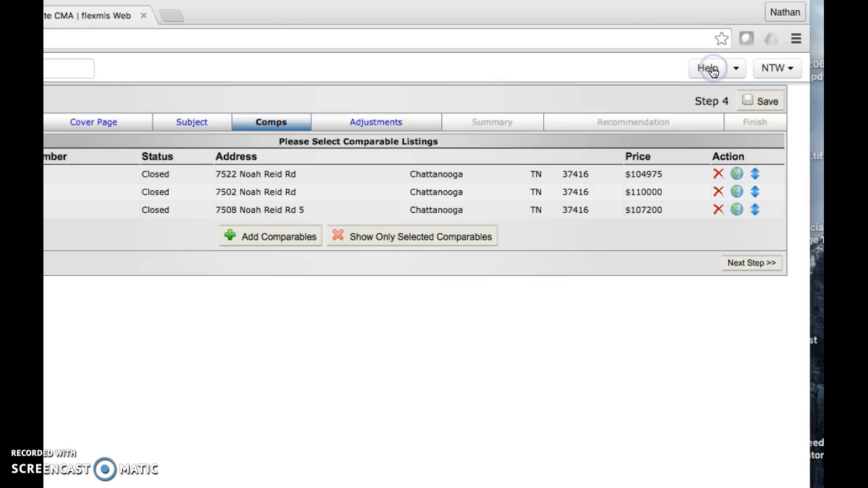
click(405, 174)
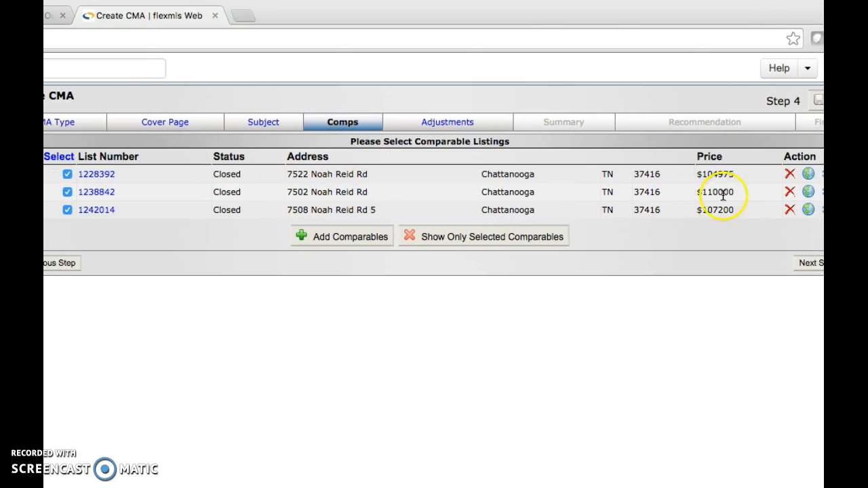
click(95, 174)
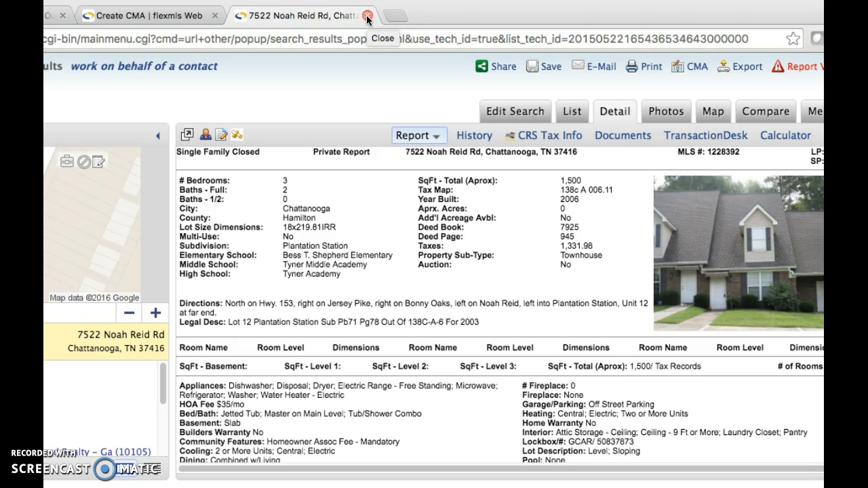
click(667, 112)
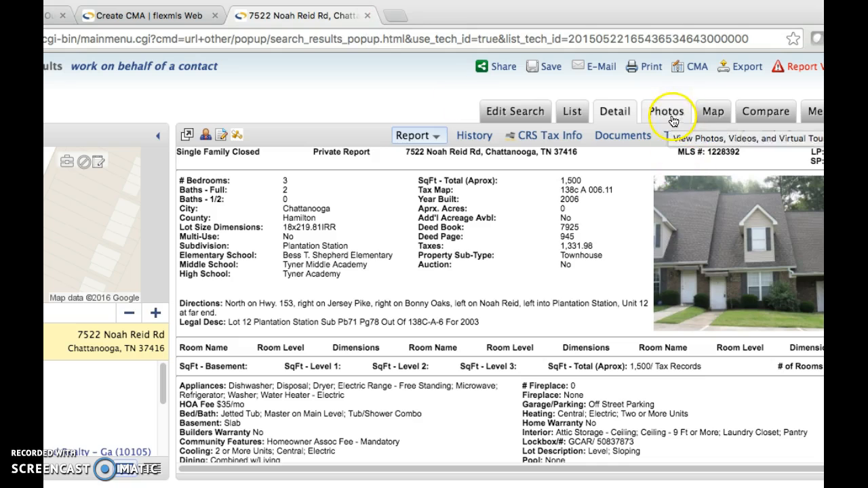
click(573, 400)
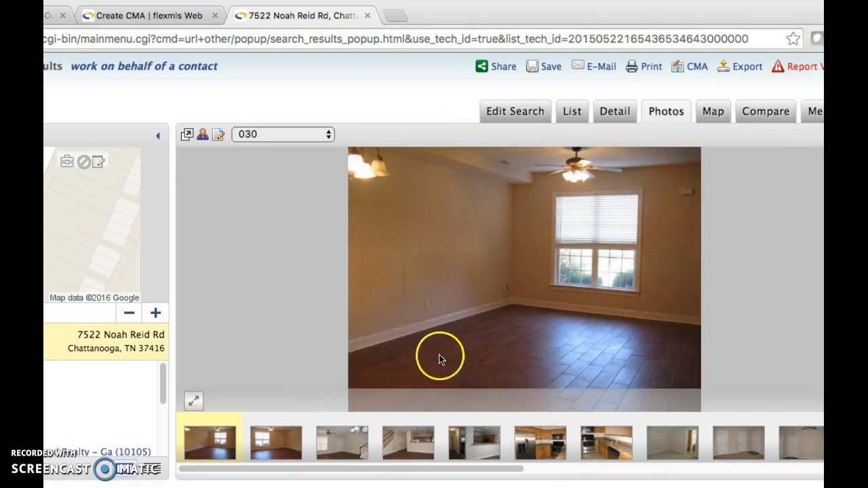
click(529, 442)
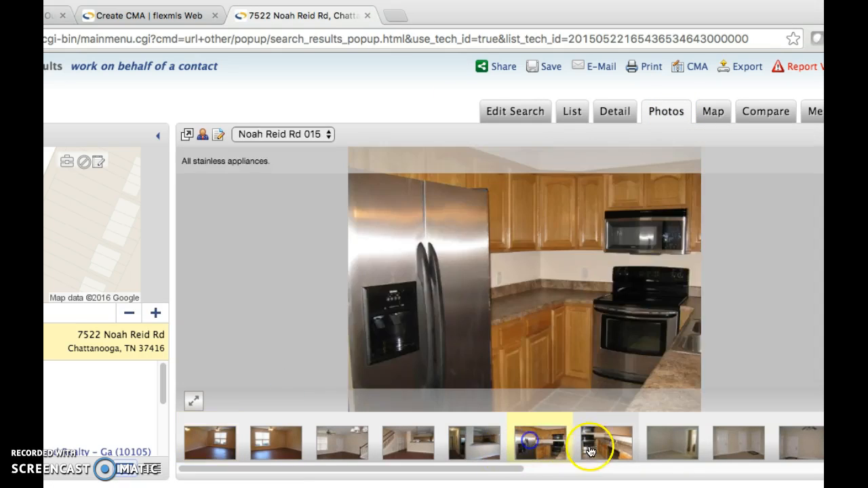
click(593, 445)
click(366, 81)
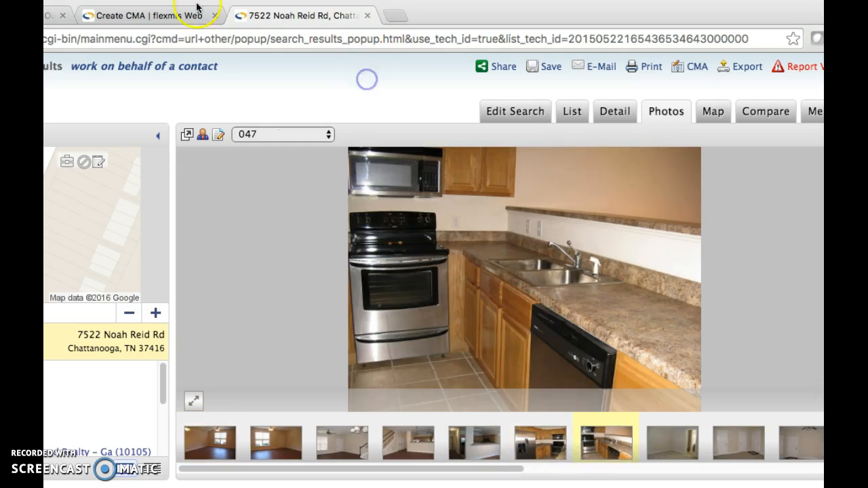
click(141, 15)
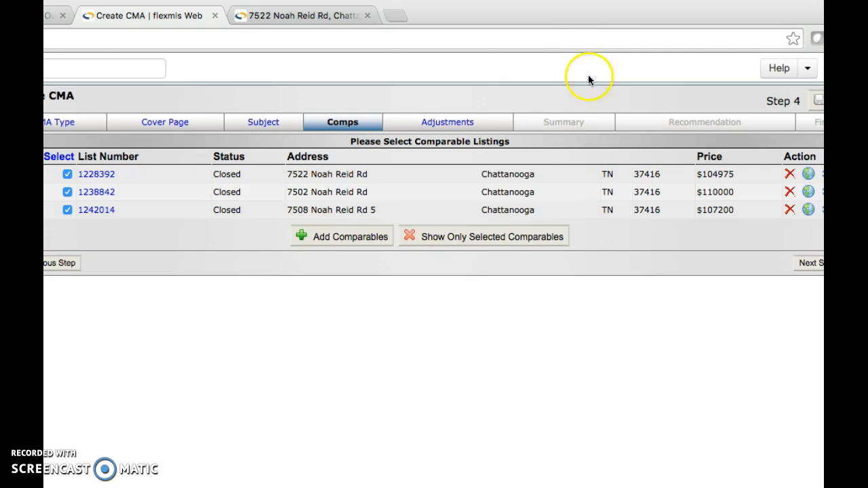
Review Adjustments and Summary, reach the $107,392 recommended listing price, and begin saving the CMA.
mouse_move(523, 9)
mouse_down()
mouse_move(505, 7)
mouse_move(533, 7)
mouse_up()
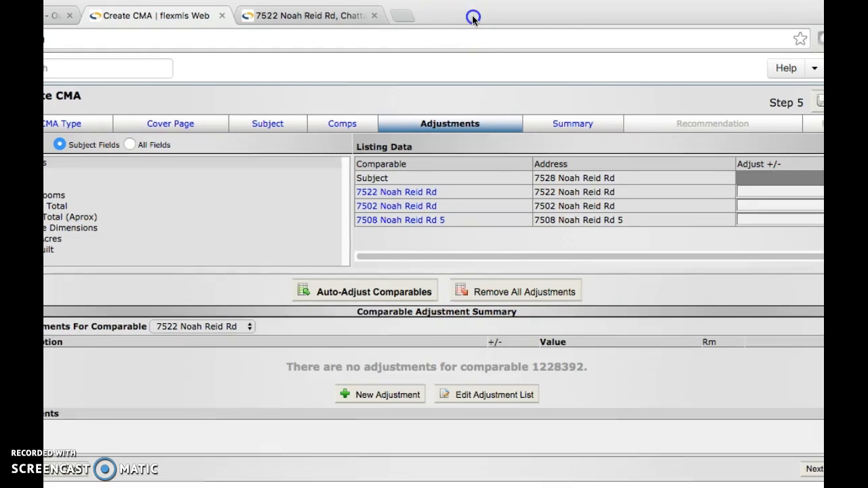
drag(465, 21, 421, 6)
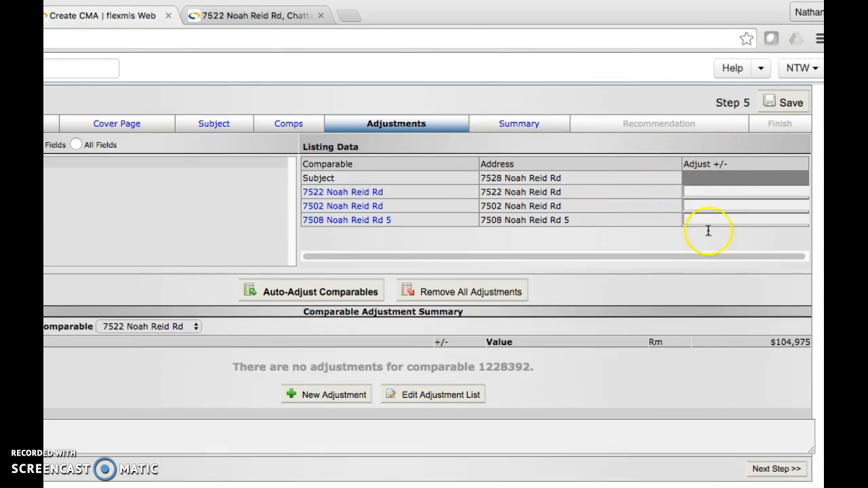
click(511, 125)
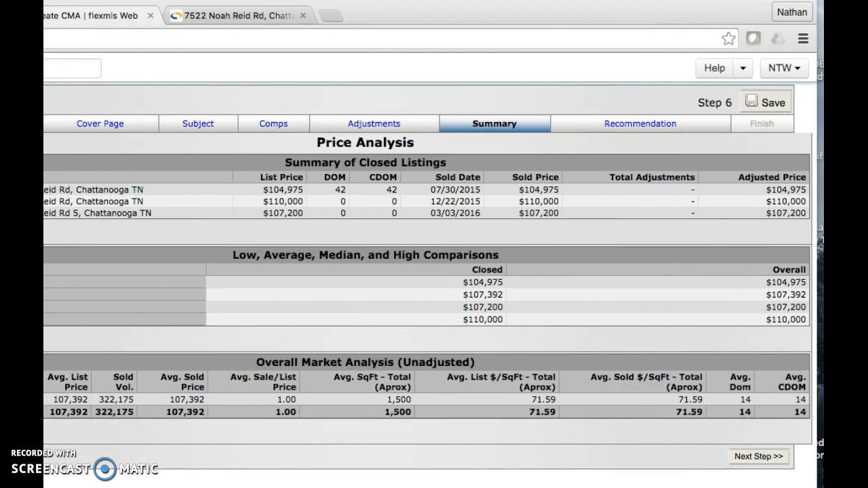
click(764, 456)
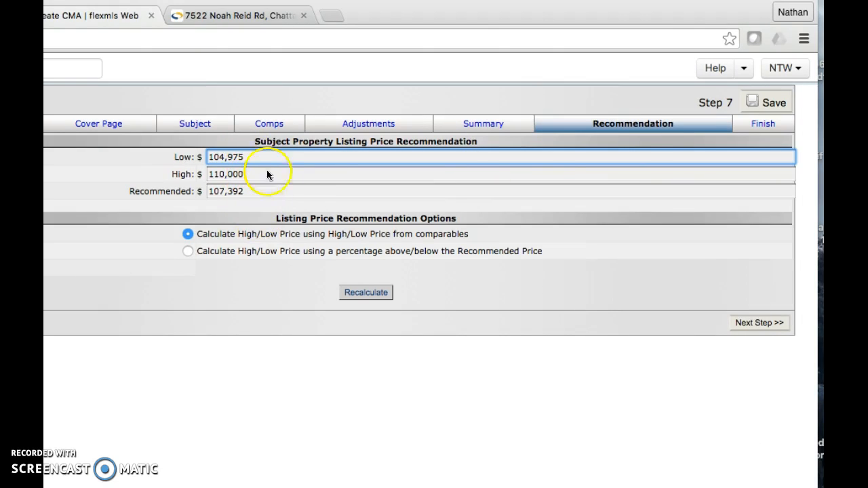
click(772, 104)
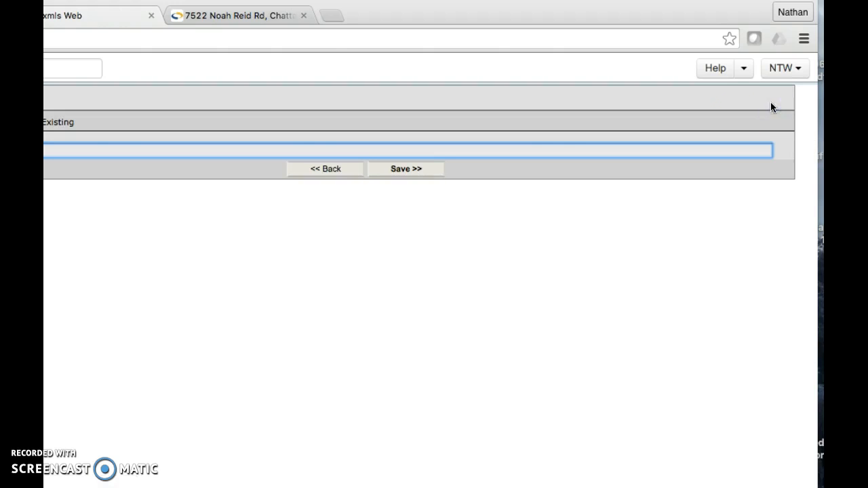
drag(406, 16, 571, 13)
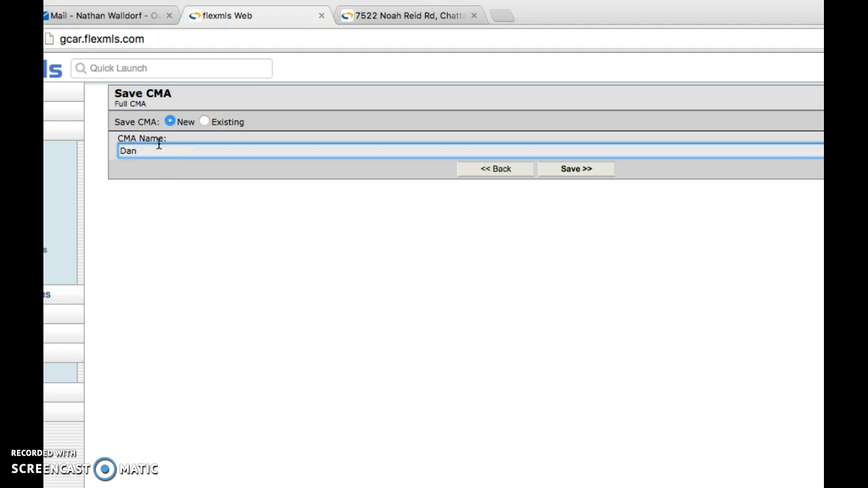
key(BackSpace)
key(BackSpace)
key(BackSpace)
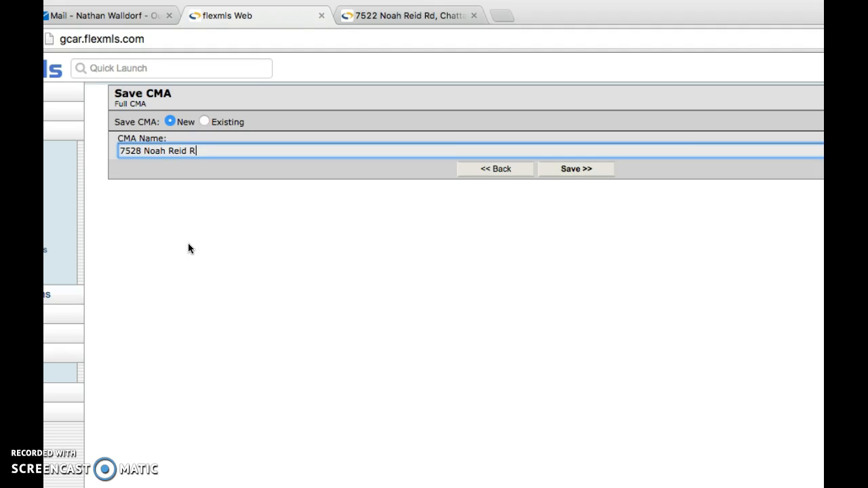
click(576, 171)
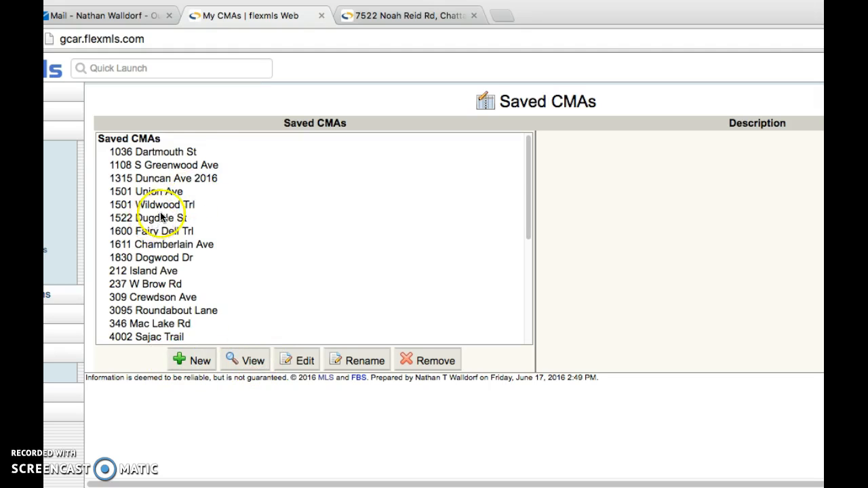
scroll(169, 214, down, 5)
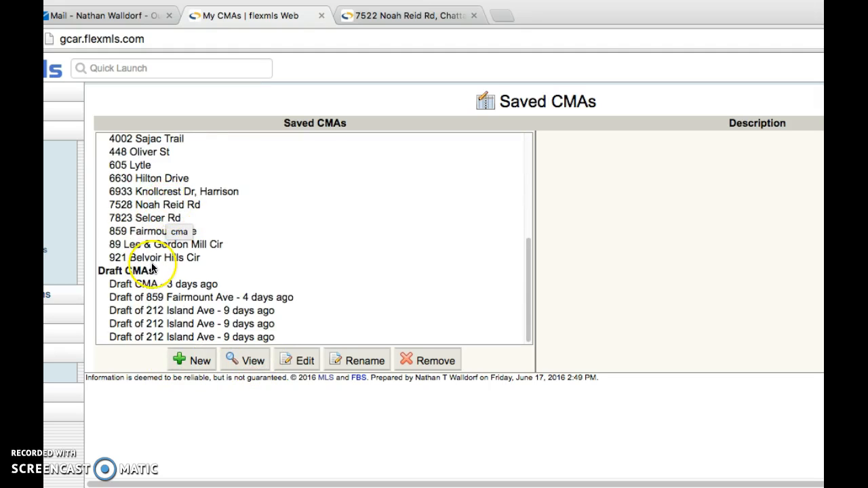
click(132, 205)
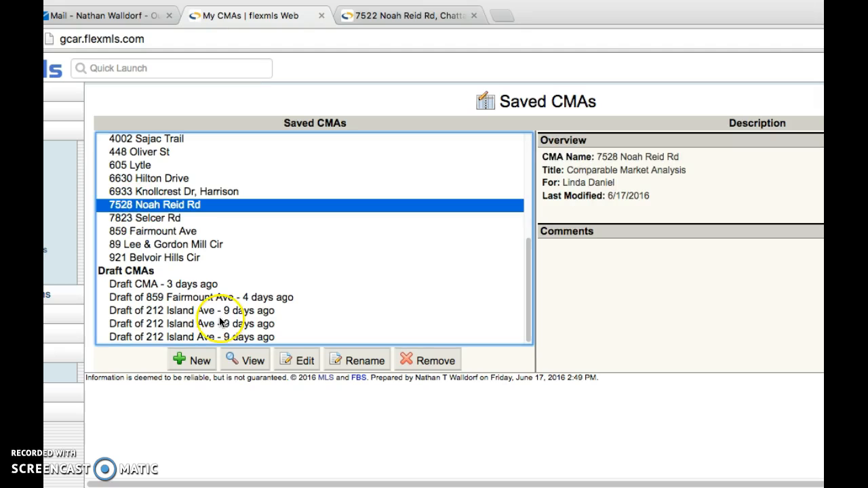
click(247, 365)
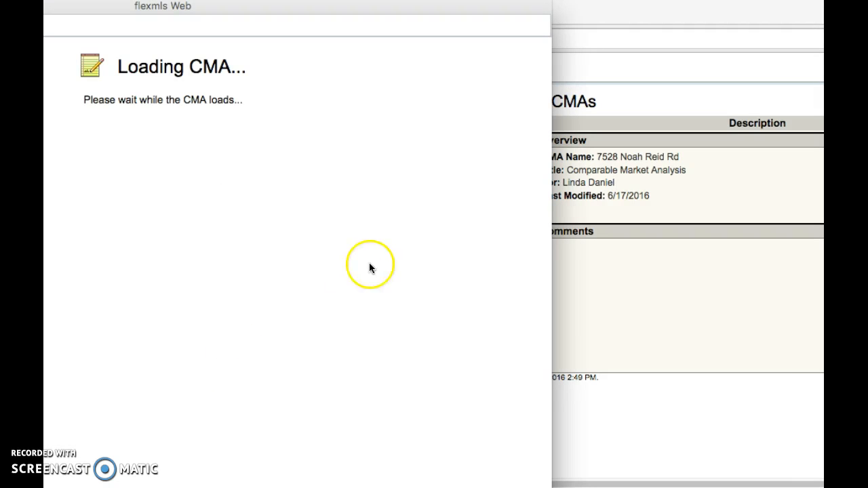
drag(45, 2, 271, 2)
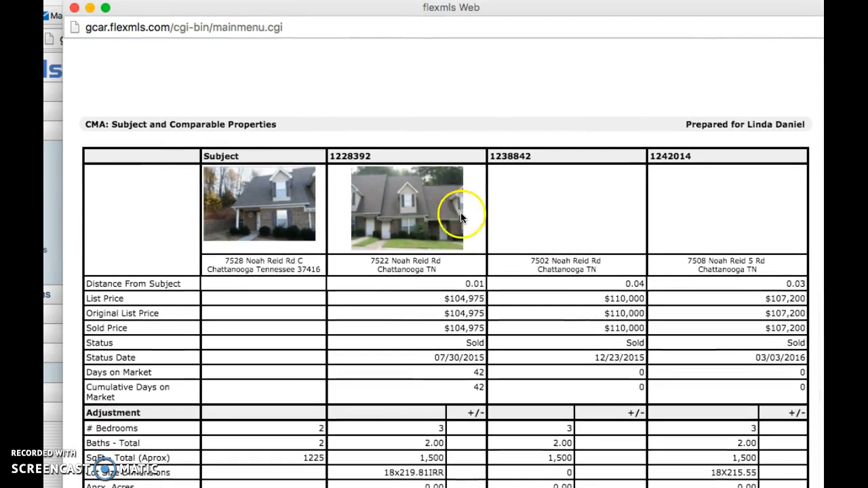
click(74, 10)
Edit the CMA to include a cover page, subject property description and street map, then save.
click(301, 360)
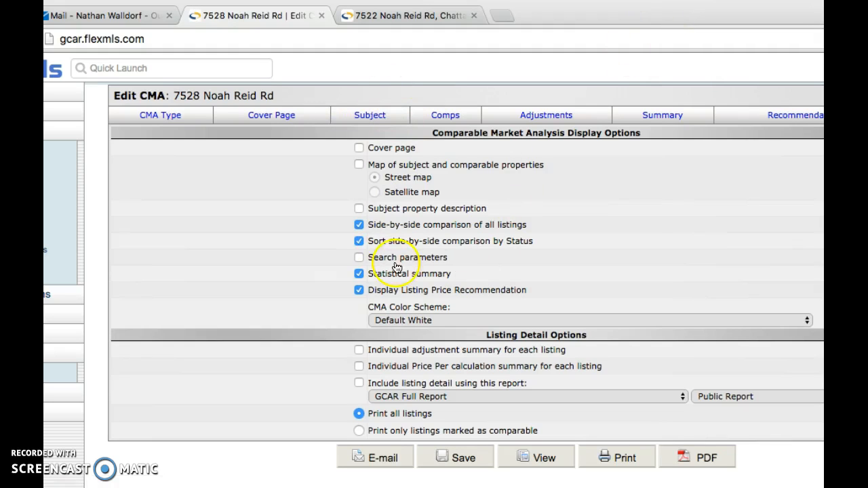
click(358, 150)
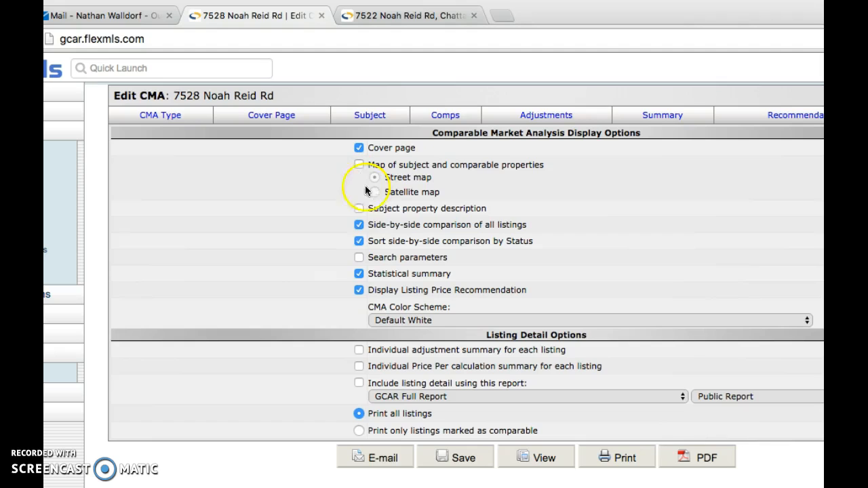
click(358, 208)
click(358, 165)
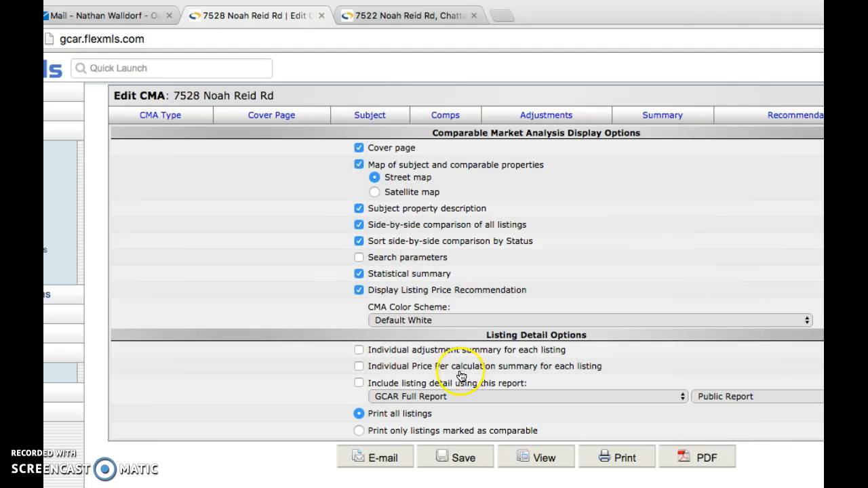
click(465, 459)
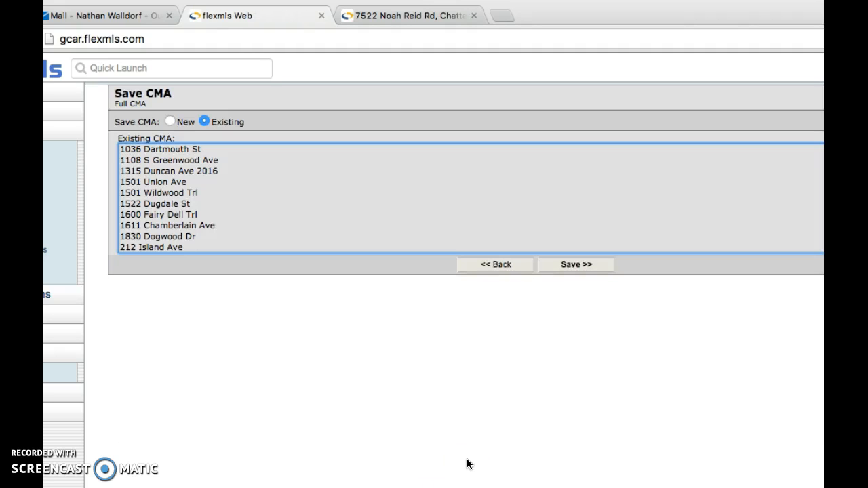
scroll(279, 195, down, 3)
scroll(249, 183, down, 5)
click(256, 202)
click(584, 266)
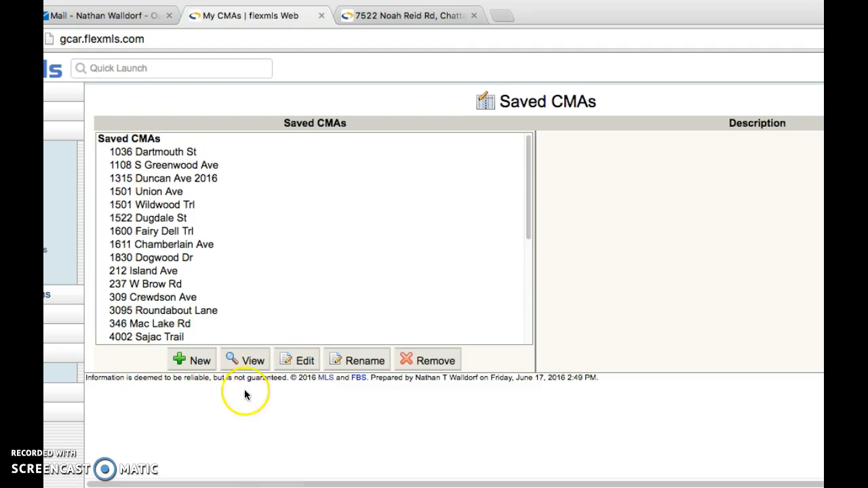
click(245, 360)
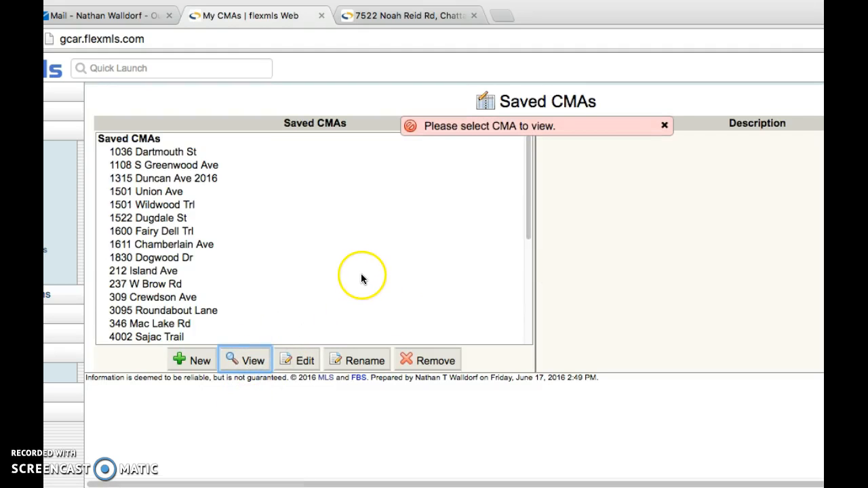
click(665, 125)
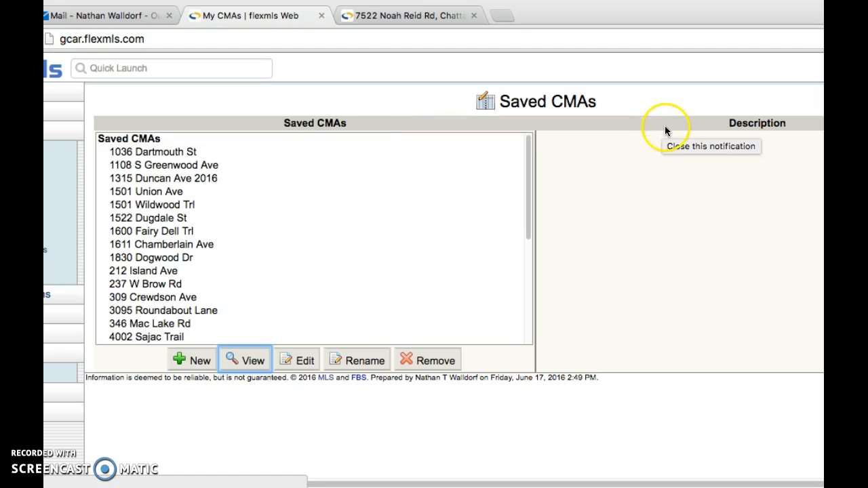
click(251, 363)
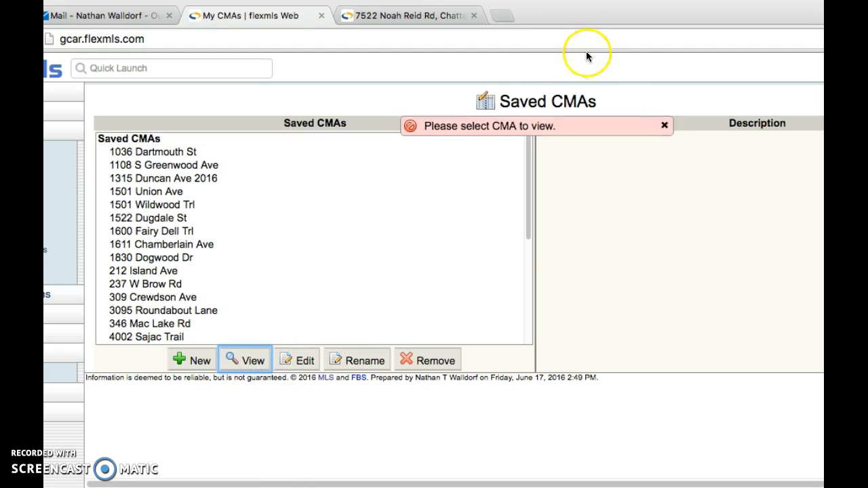
drag(662, 15, 428, 13)
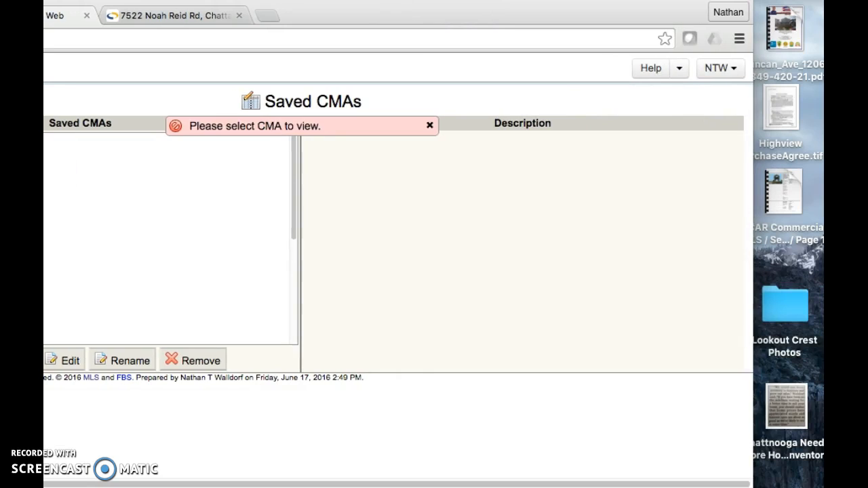
click(17, 361)
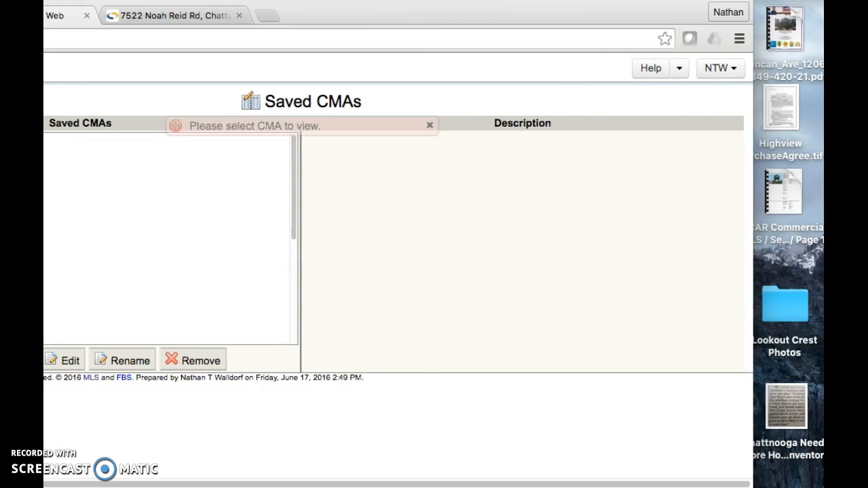
click(427, 125)
drag(394, 17, 625, 10)
scroll(229, 244, down, 5)
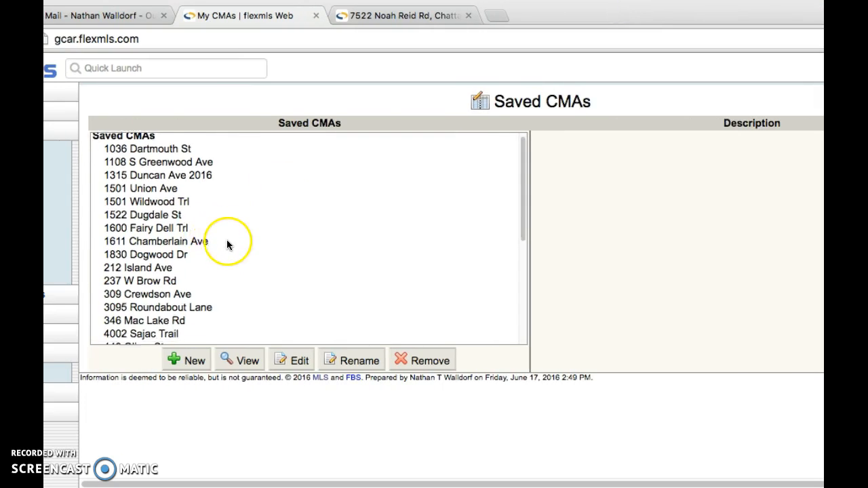
scroll(234, 248, up, 5)
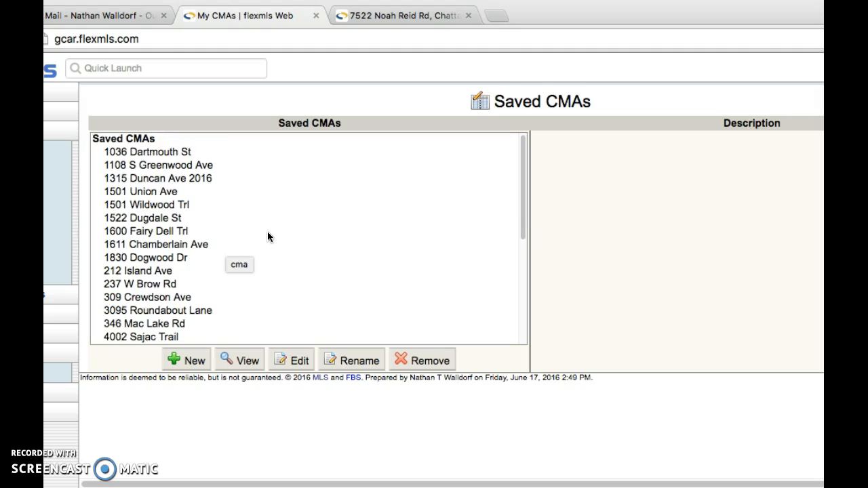
scroll(269, 234, down, 5)
click(125, 206)
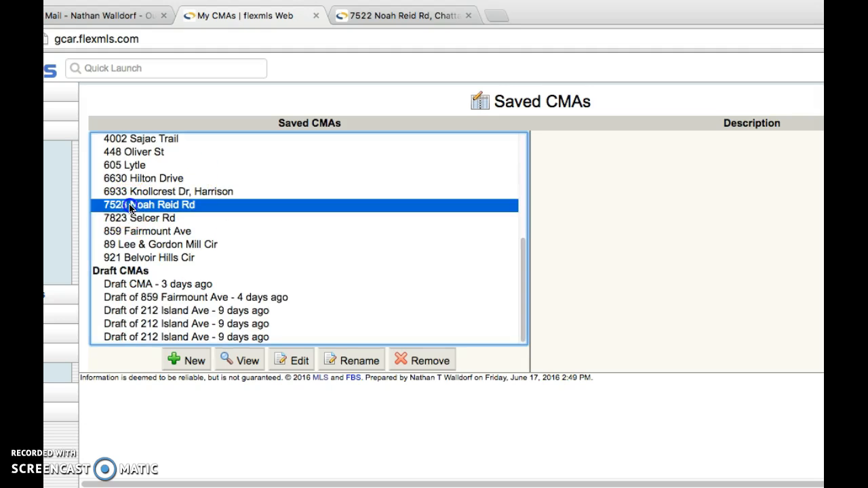
click(251, 365)
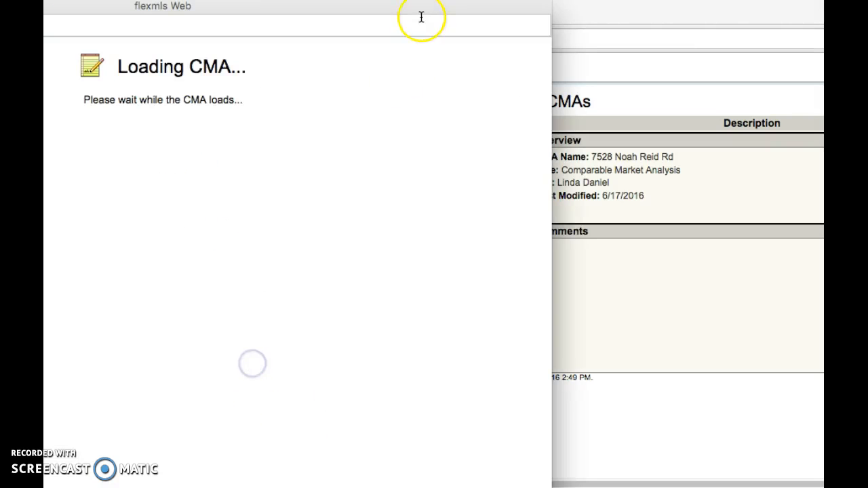
Scroll through the report from the cover page to the $107,392 recommendation and back.
drag(406, 12, 662, 4)
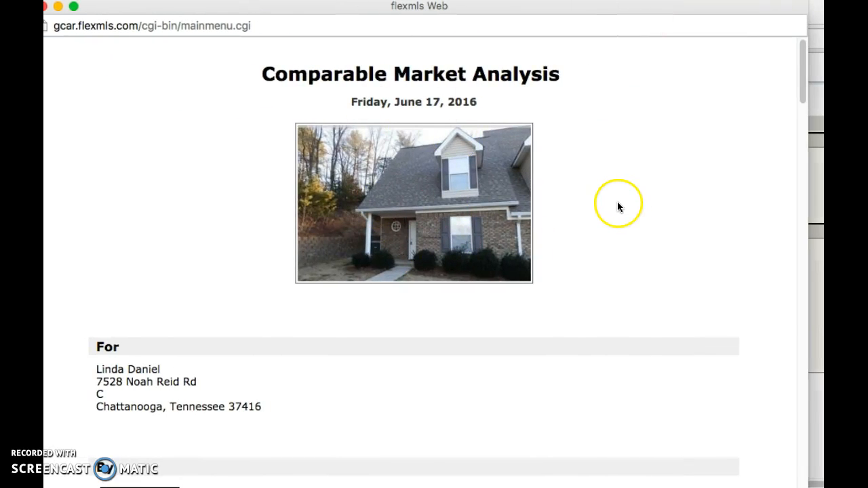
scroll(619, 197, down, 5)
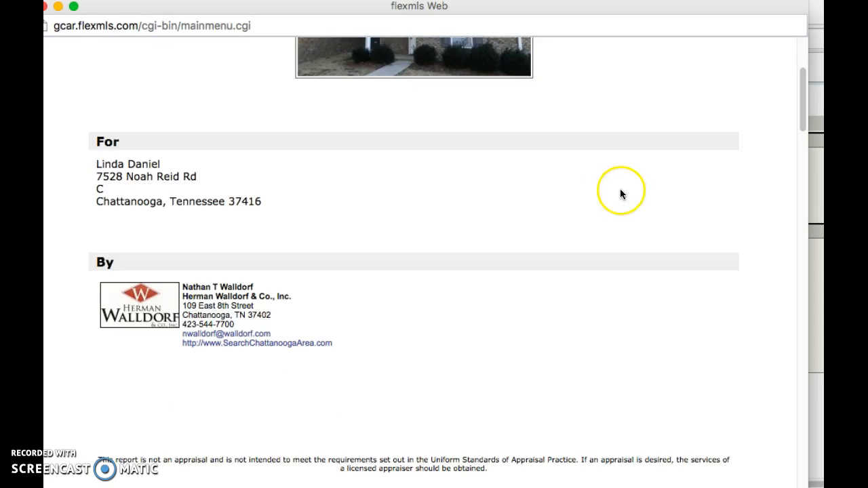
scroll(550, 252, down, 10)
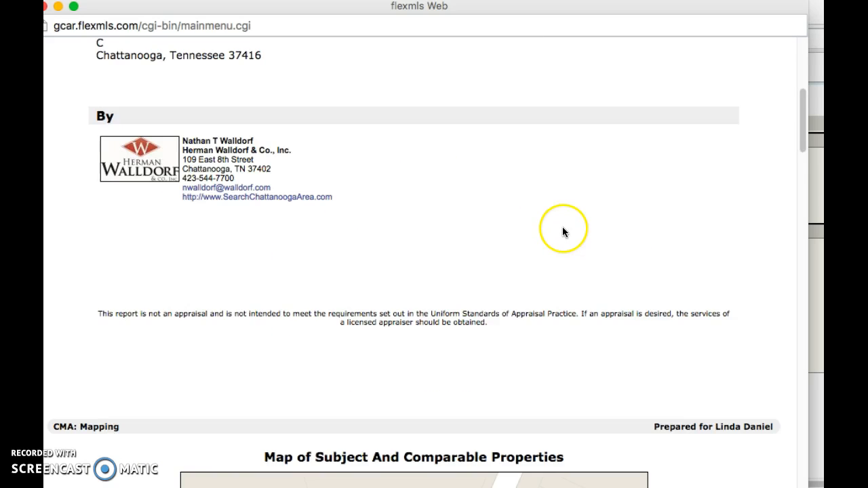
scroll(568, 221, up, 10)
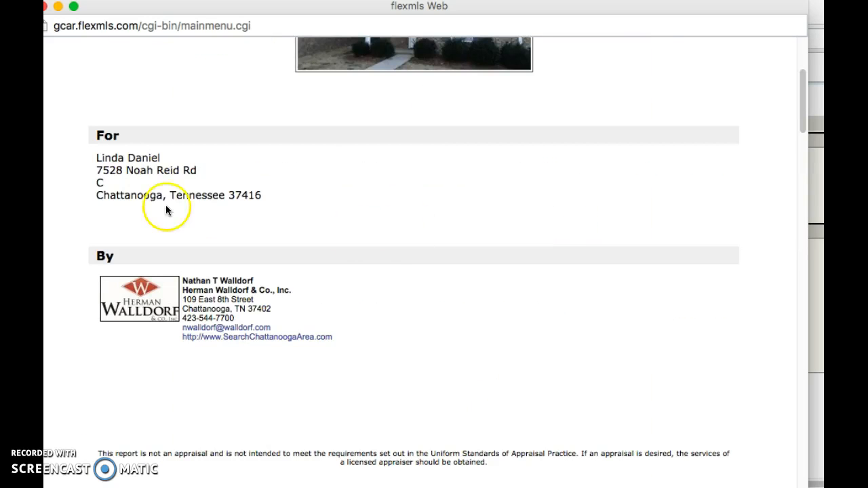
scroll(438, 242, down, 10)
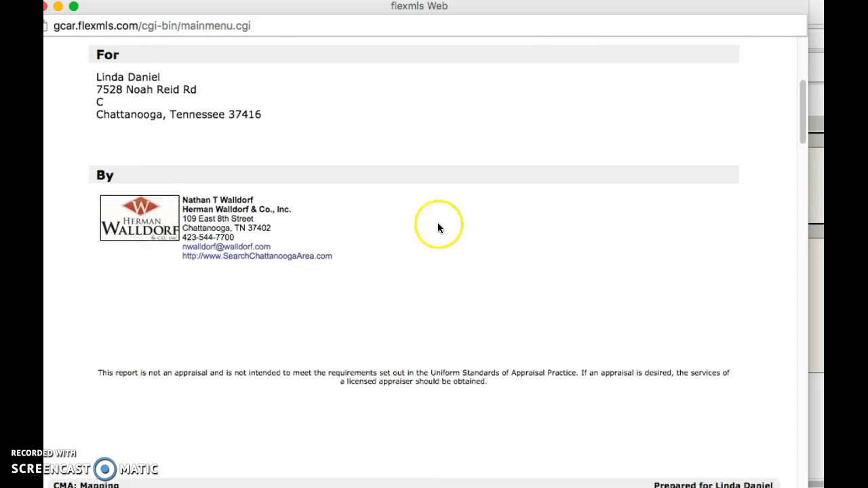
scroll(434, 313, down, 10)
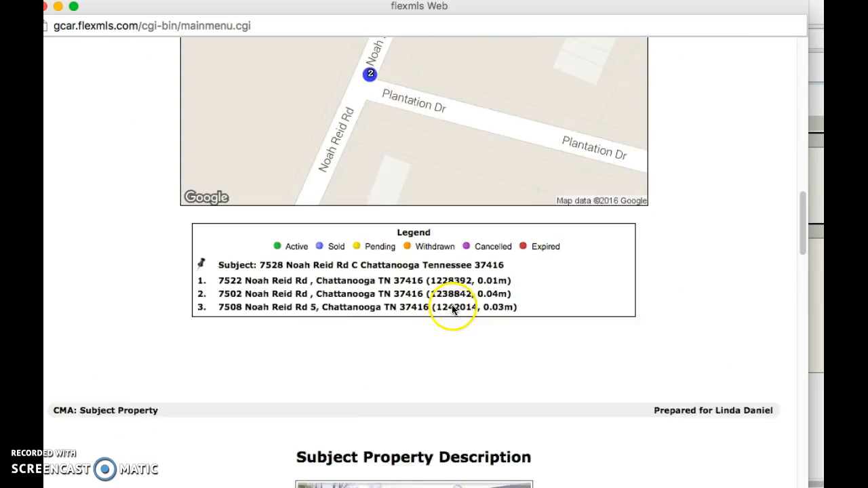
scroll(462, 301, down, 10)
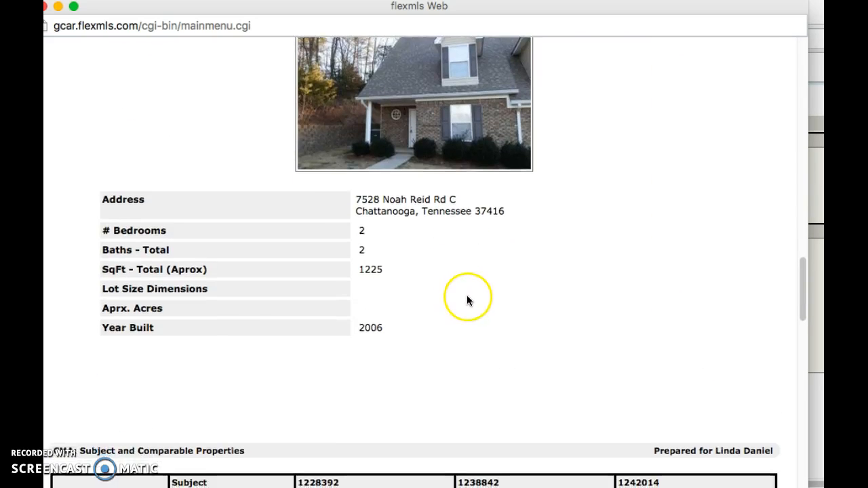
scroll(502, 305, up, 3)
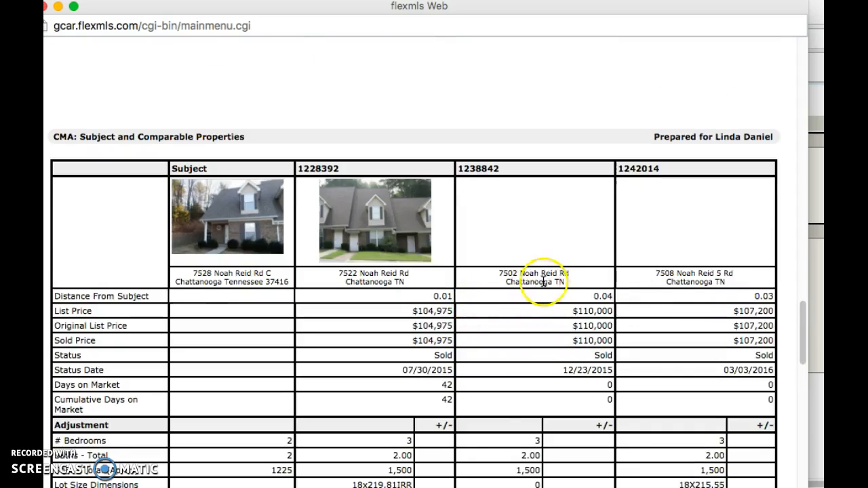
scroll(533, 291, down, 10)
scroll(530, 282, down, 3)
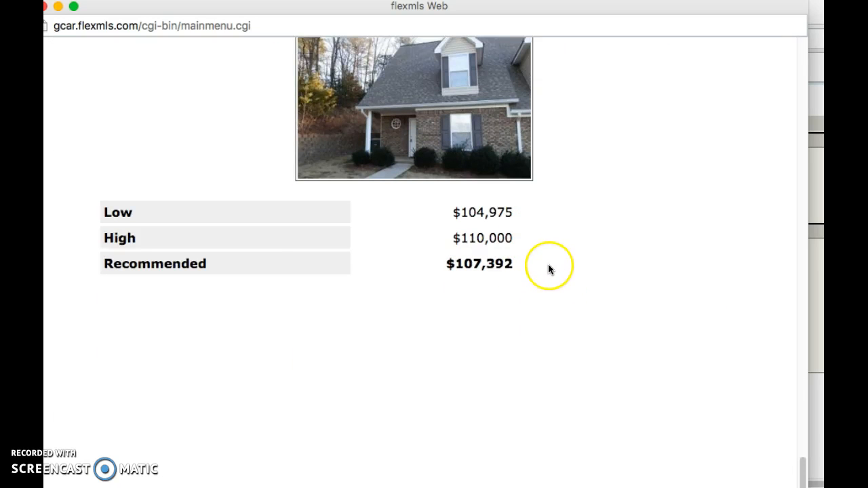
scroll(550, 230, up, 2)
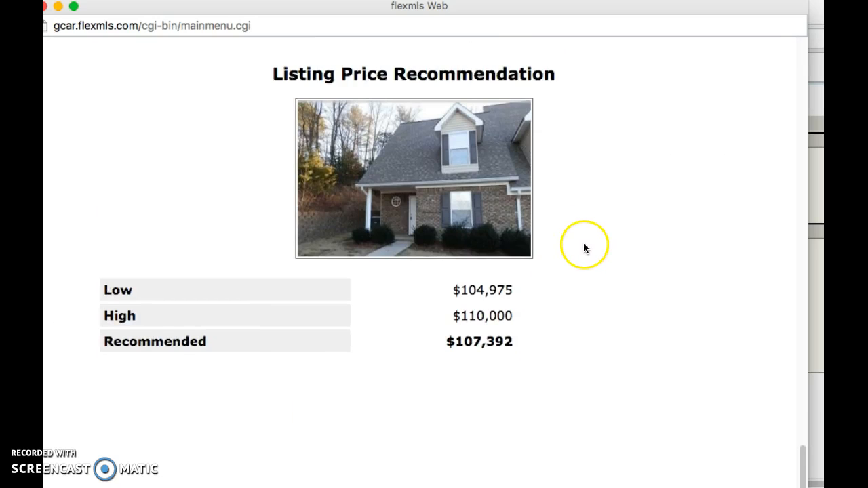
scroll(583, 246, up, 5)
scroll(578, 249, up, 20)
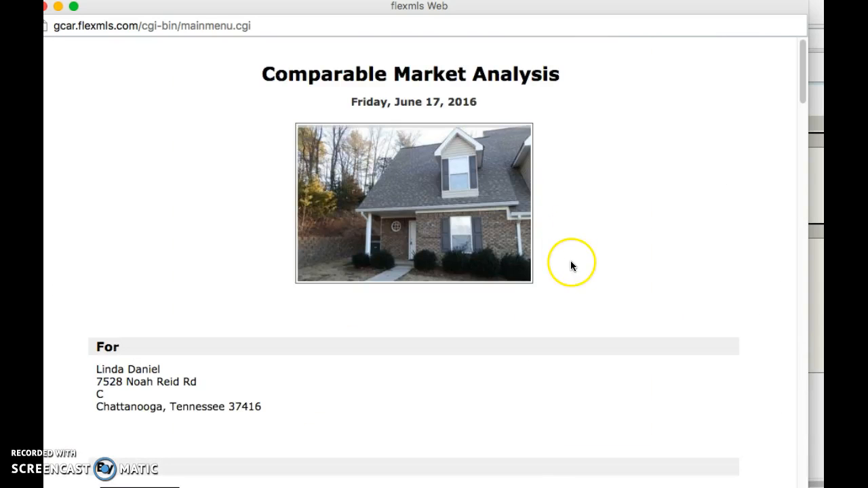